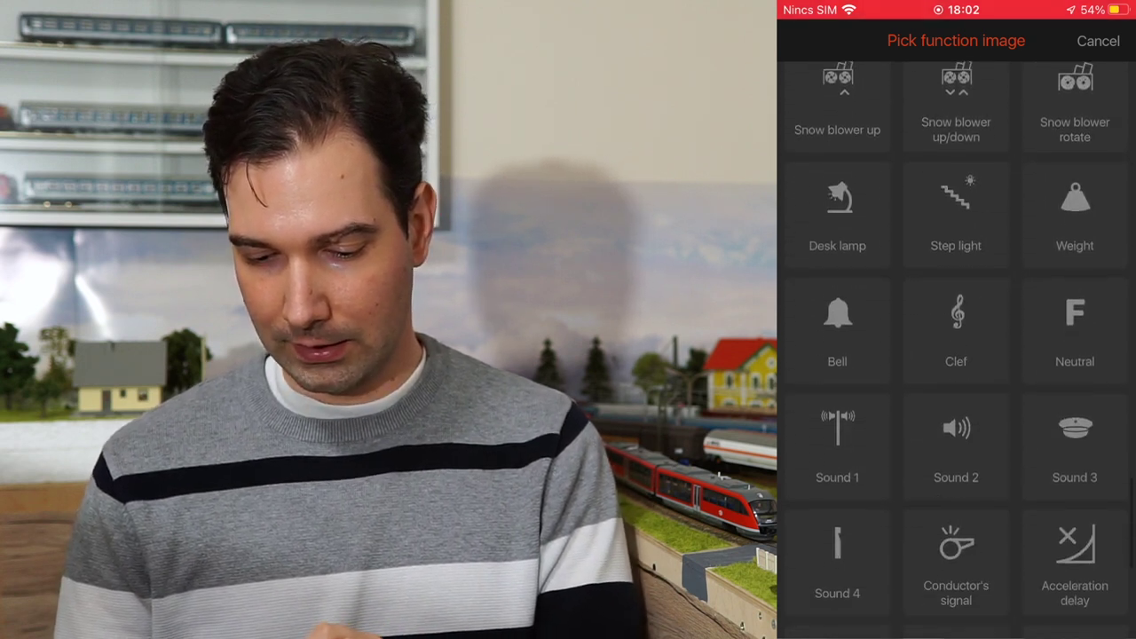
- Assign the Sound 2 symbol to the new locomotive function and set its function number to 1
{"action": "scroll", "coordinate": [956, 337], "scroll_direction": "down", "scroll_amount": 2}
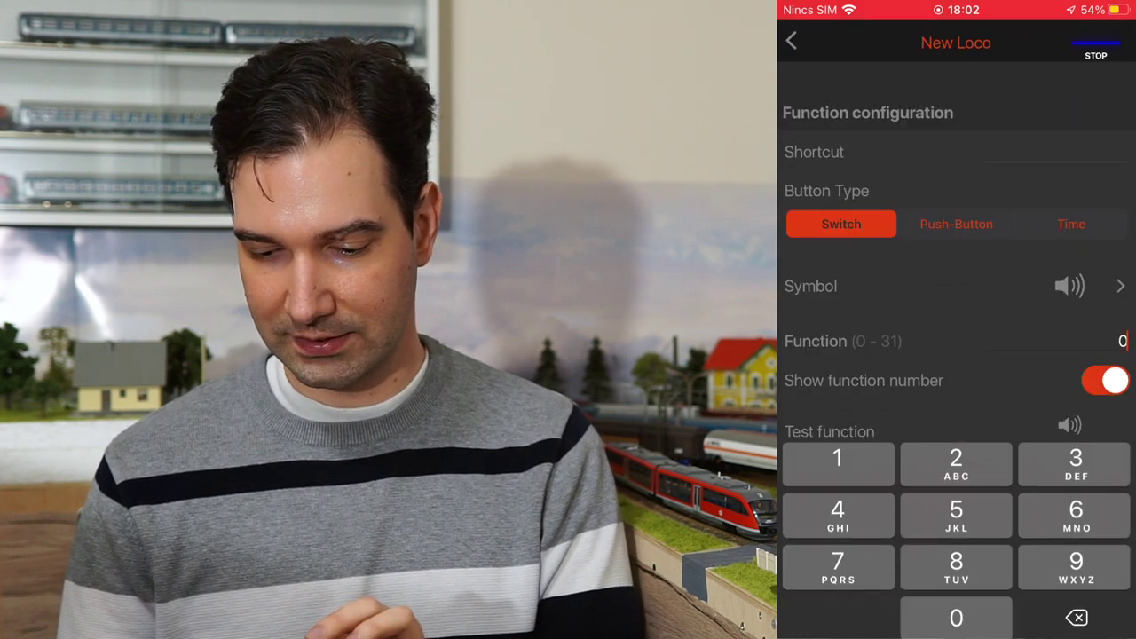
{"action": "key", "text": "BackSpace"}
{"action": "type", "text": "1"}
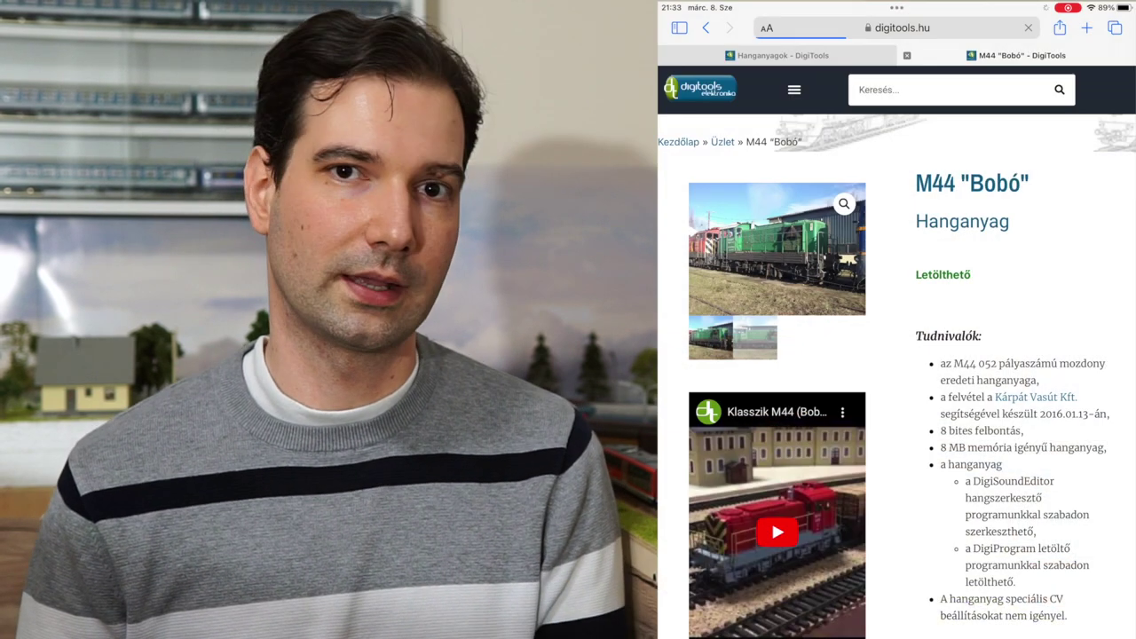
- Review the function assignment table on the M44 "Bobó" sound page at digitools.hu, from F0 through F28
{"action": "scroll", "coordinate": [897, 355], "scroll_direction": "down", "scroll_amount": 5}
{"action": "scroll", "coordinate": [897, 355], "scroll_direction": "down", "scroll_amount": 5}
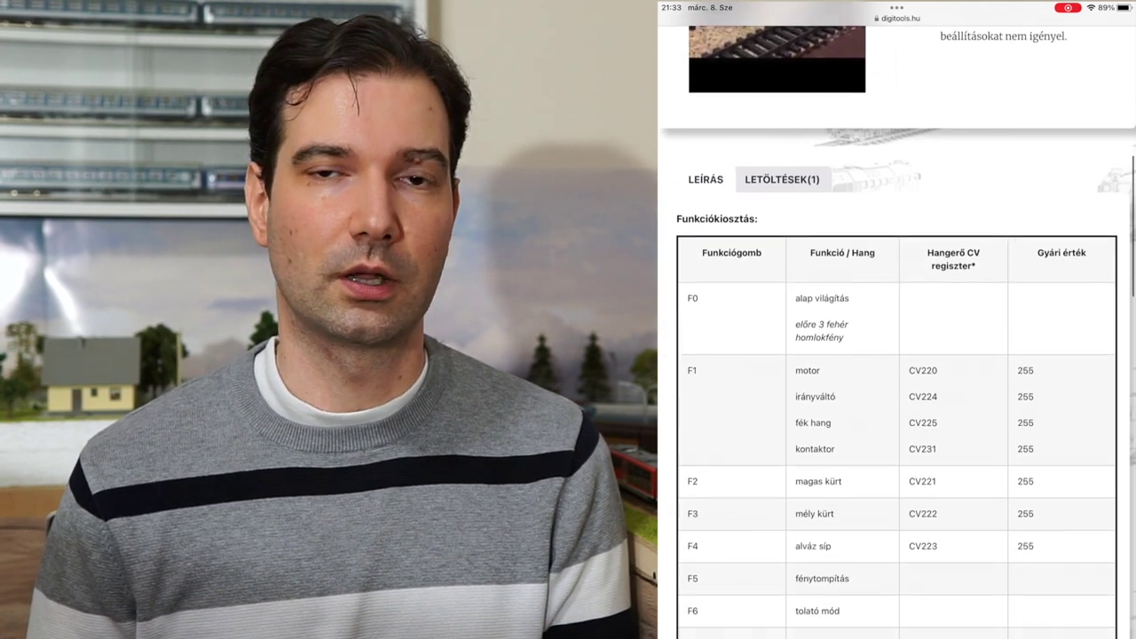
{"action": "scroll", "coordinate": [897, 355], "scroll_direction": "down", "scroll_amount": 3}
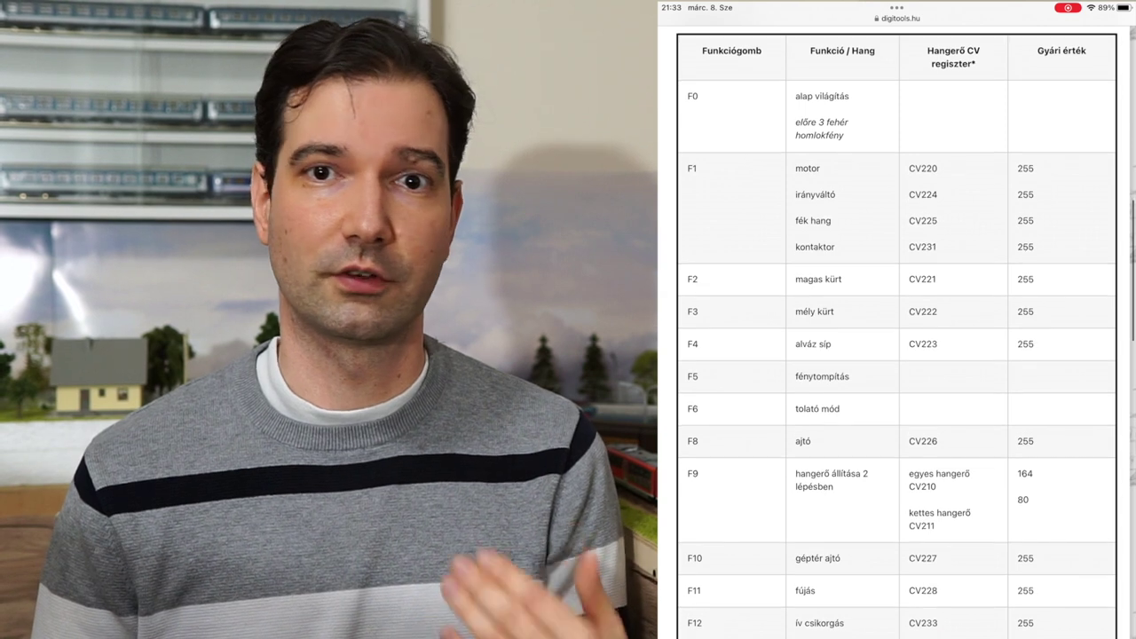
{"action": "scroll", "coordinate": [896, 355], "scroll_direction": "down", "scroll_amount": 2}
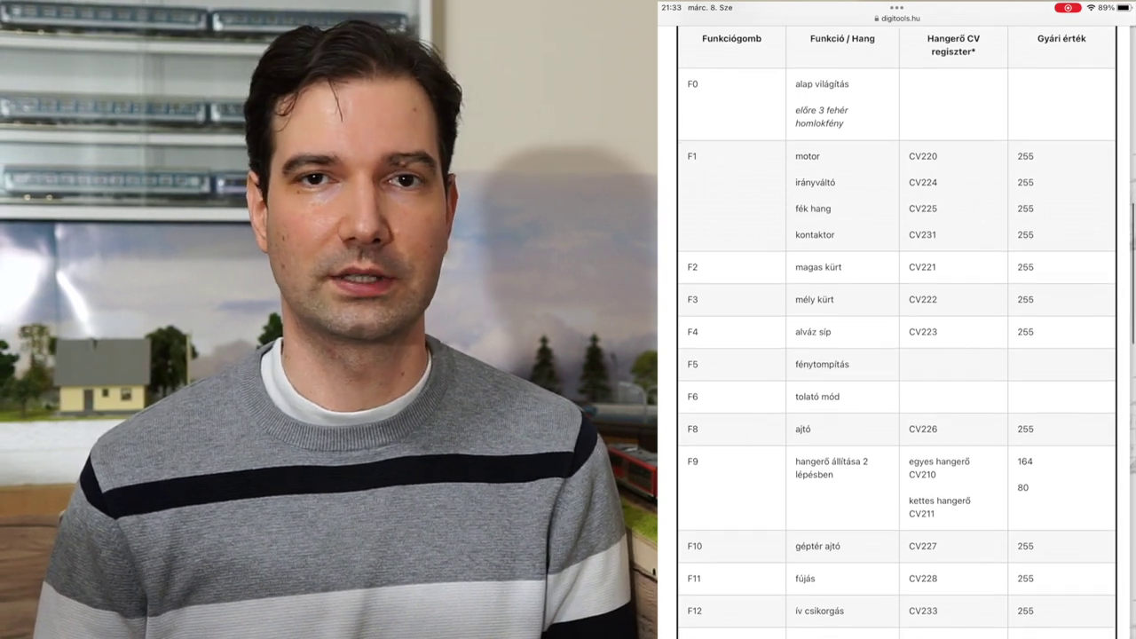
{"action": "scroll", "coordinate": [897, 355], "scroll_direction": "down", "scroll_amount": 5}
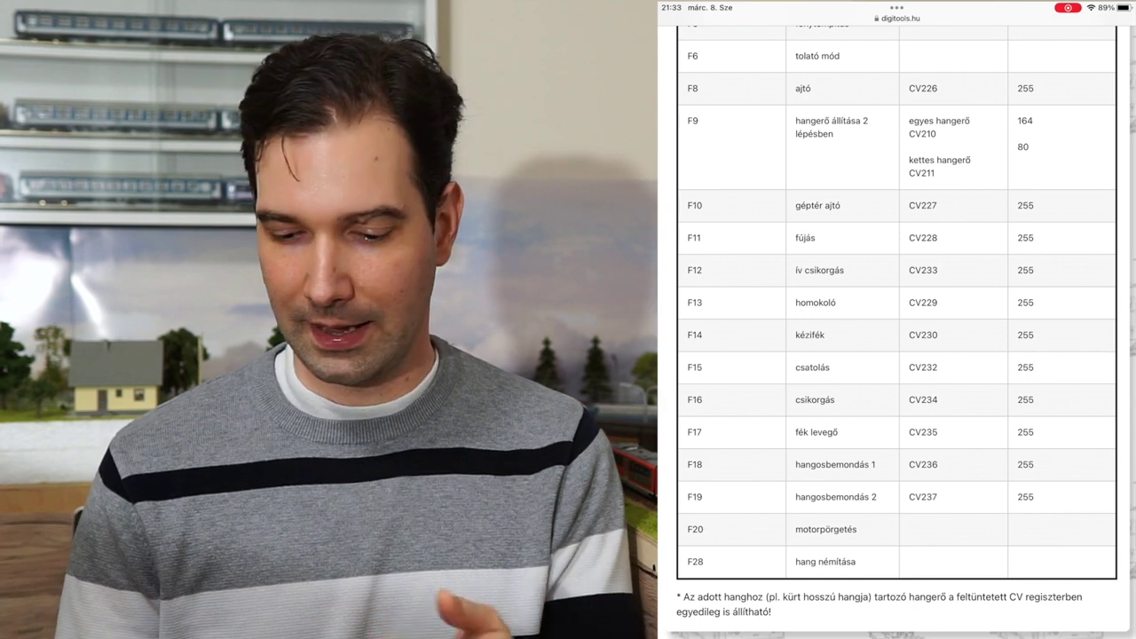
{"action": "scroll", "coordinate": [896, 355], "scroll_direction": "up", "scroll_amount": 3}
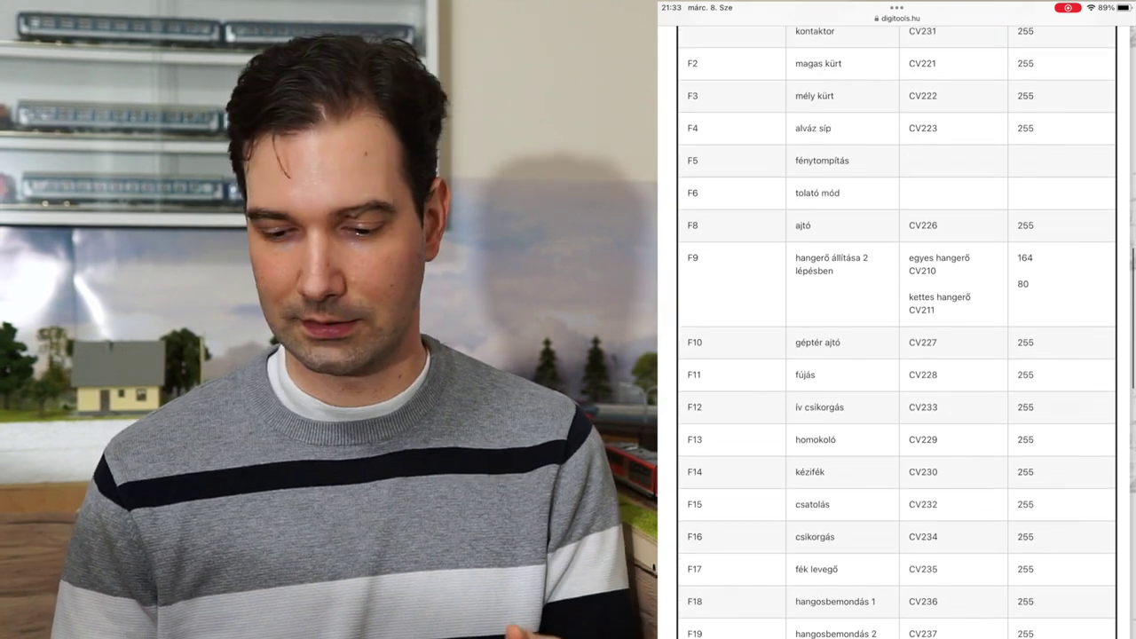
{"action": "scroll", "coordinate": [897, 355], "scroll_direction": "up", "scroll_amount": 3}
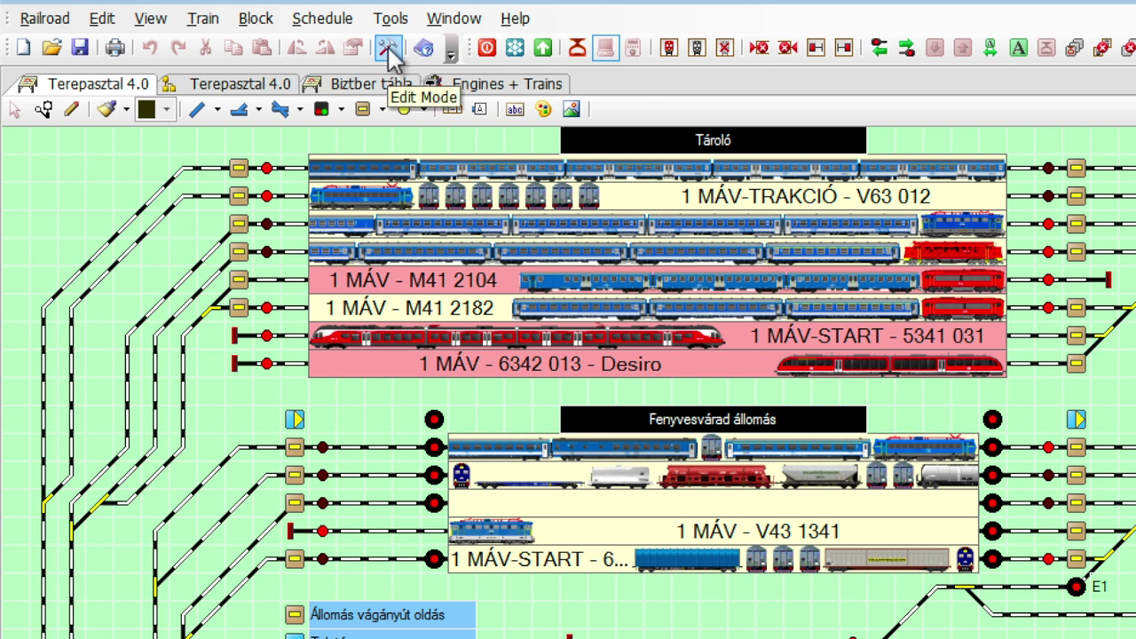
- Switch to TrainController, enable edit mode and create a new engine in the Engines + Trains list
{"action": "left_click", "coordinate": [387, 48]}
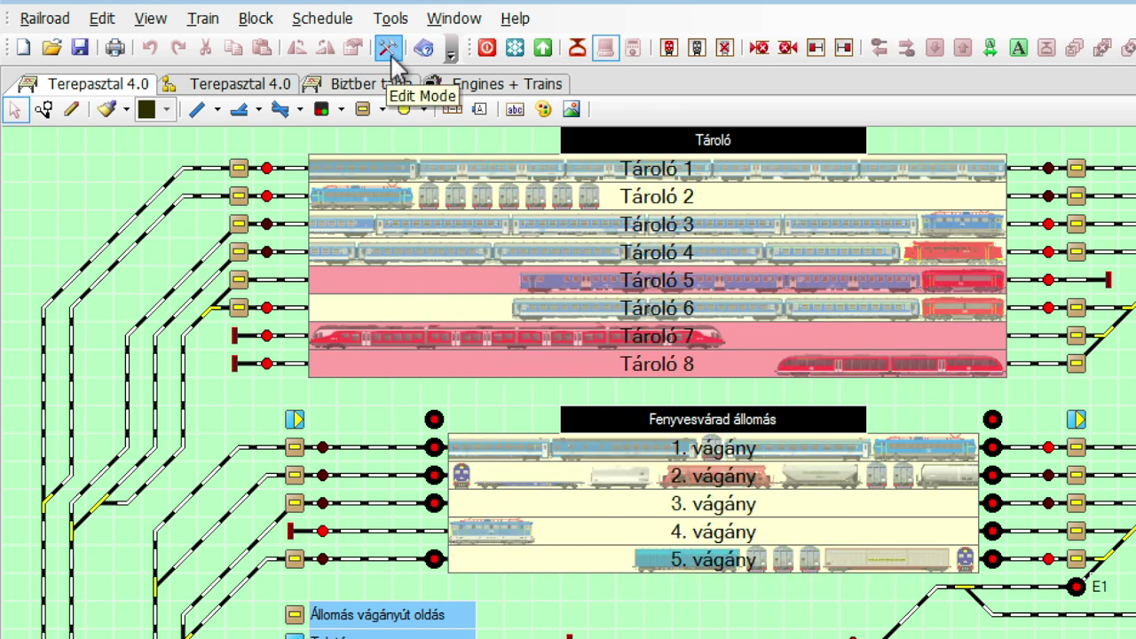
{"action": "left_click", "coordinate": [476, 87]}
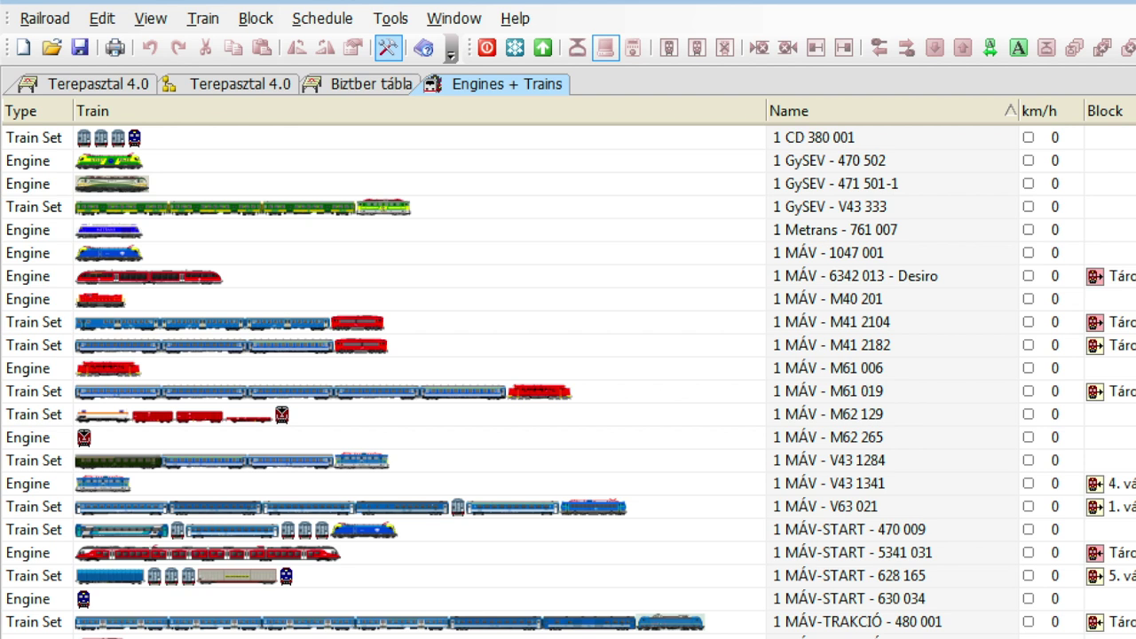
{"action": "left_click", "coordinate": [201, 21]}
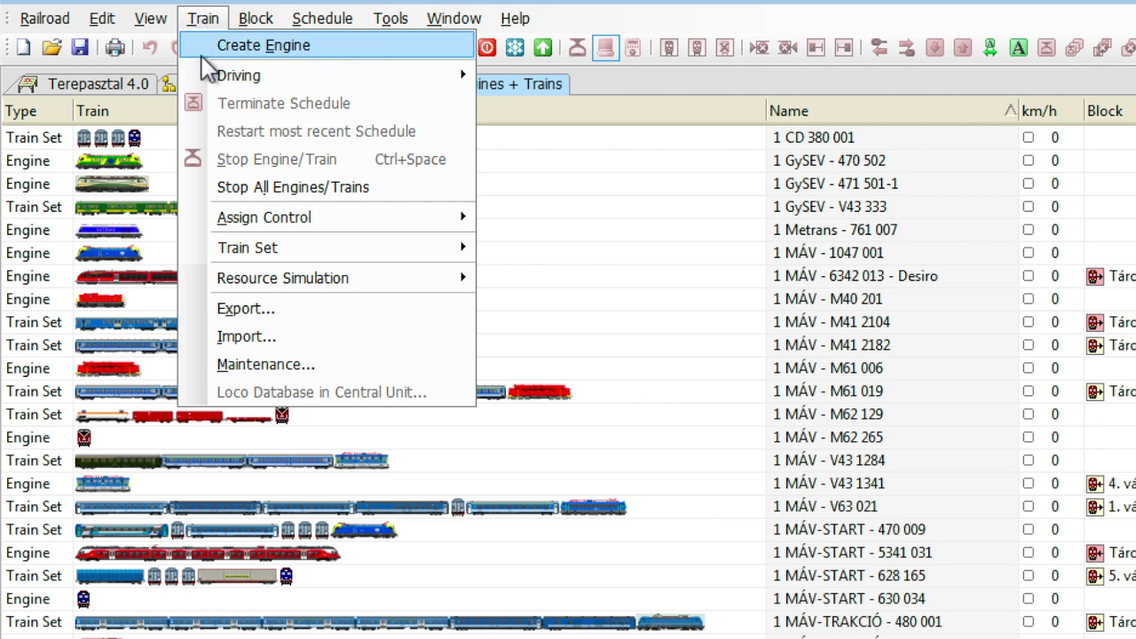
{"action": "left_click", "coordinate": [345, 49]}
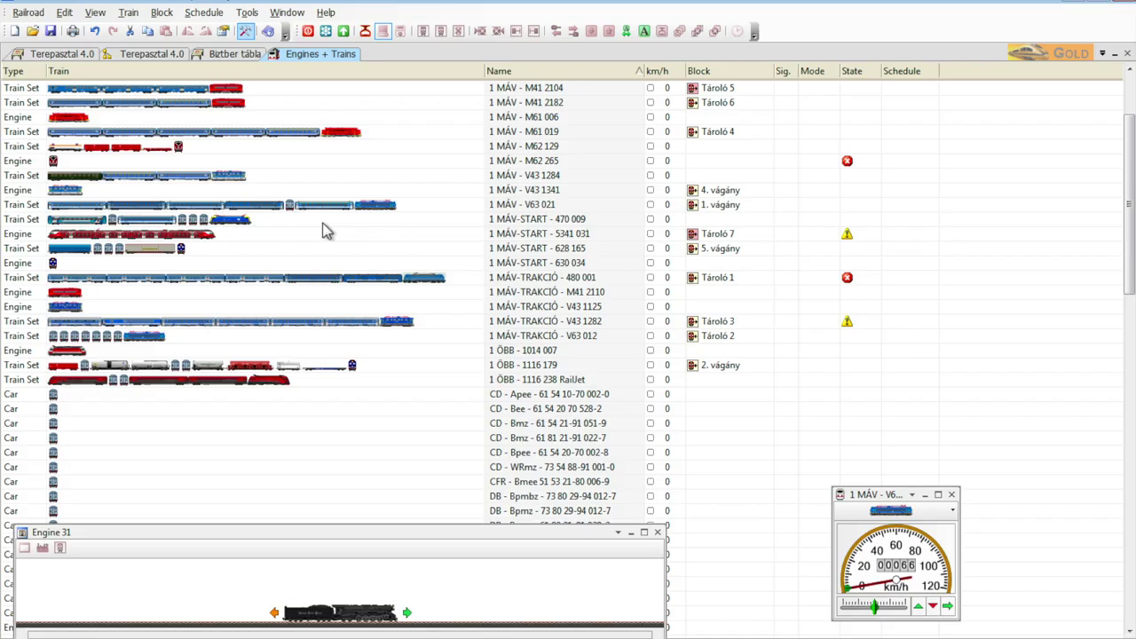
- Uncover the new engine's list entry, open its properties and set the digital address to 31
{"action": "left_click", "coordinate": [444, 531]}
{"action": "left_click_drag", "start_coordinate": [444, 531], "coordinate": [345, 501]}
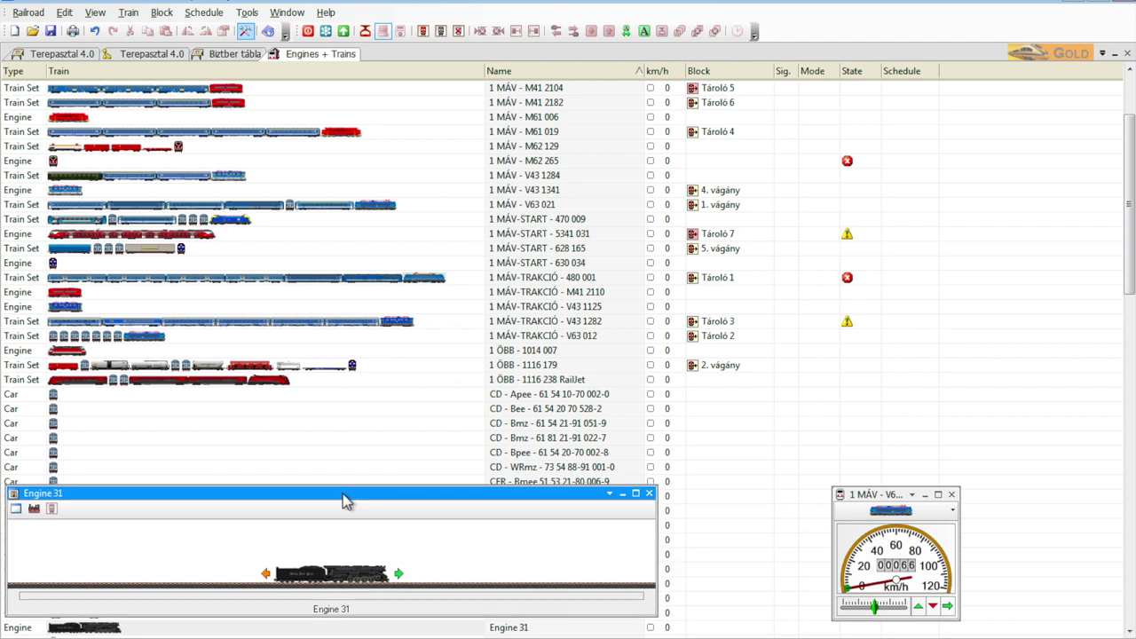
{"action": "double_click", "coordinate": [87, 629]}
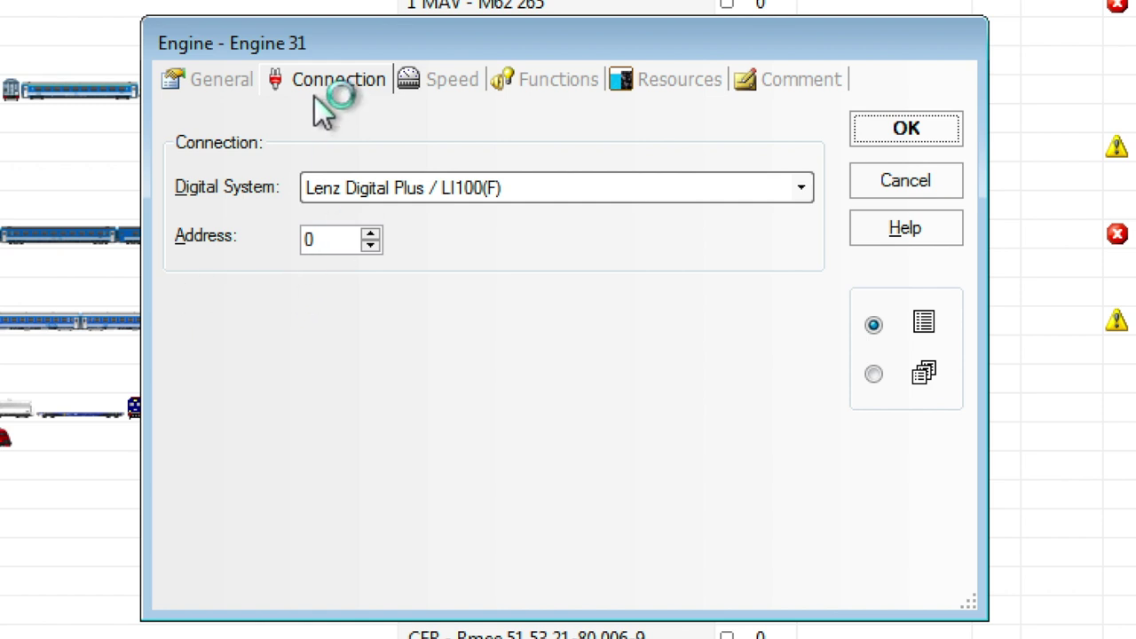
{"action": "left_click", "coordinate": [335, 246]}
{"action": "left_click_drag", "start_coordinate": [342, 246], "coordinate": [257, 247]}
{"action": "type", "text": "31"}
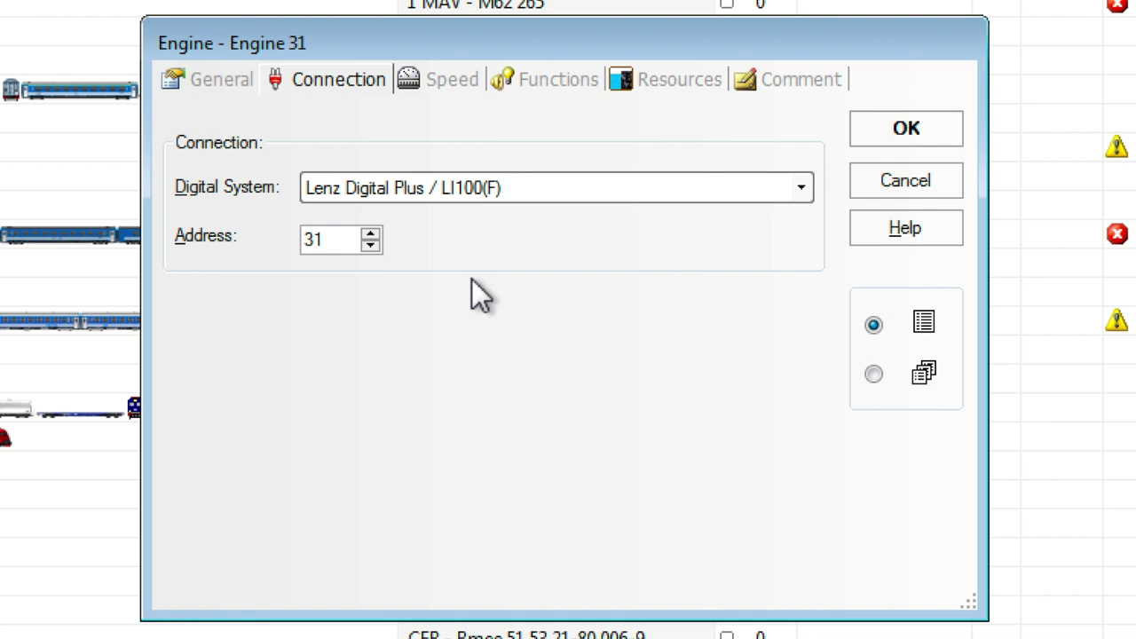
- Look through the appearance images available for the new engine
{"action": "left_click", "coordinate": [202, 83]}
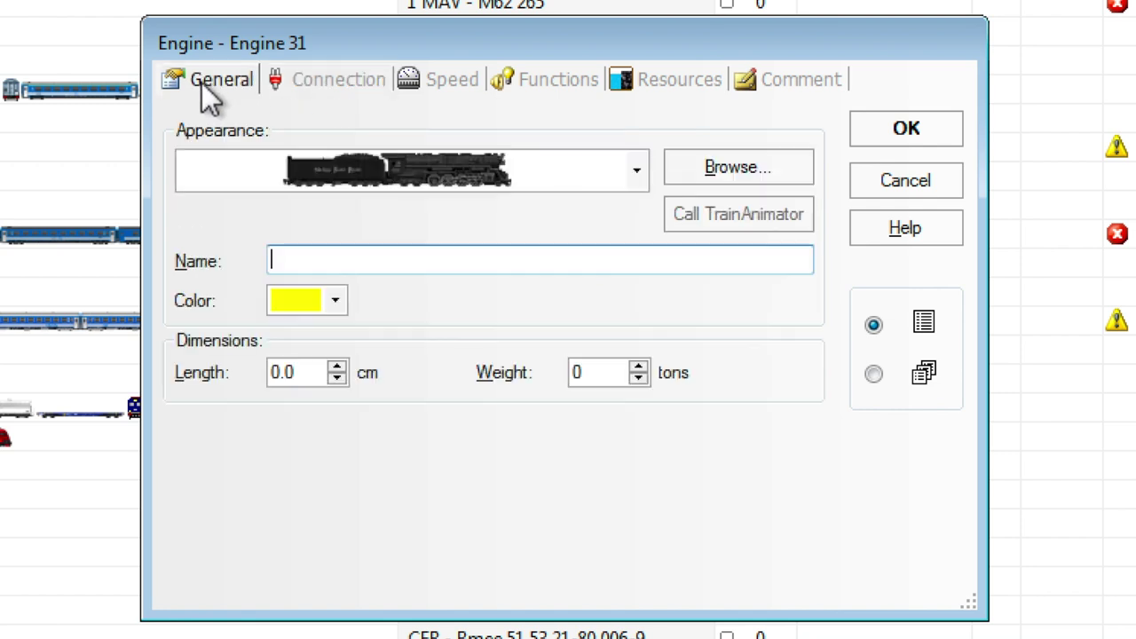
{"action": "left_click", "coordinate": [638, 165]}
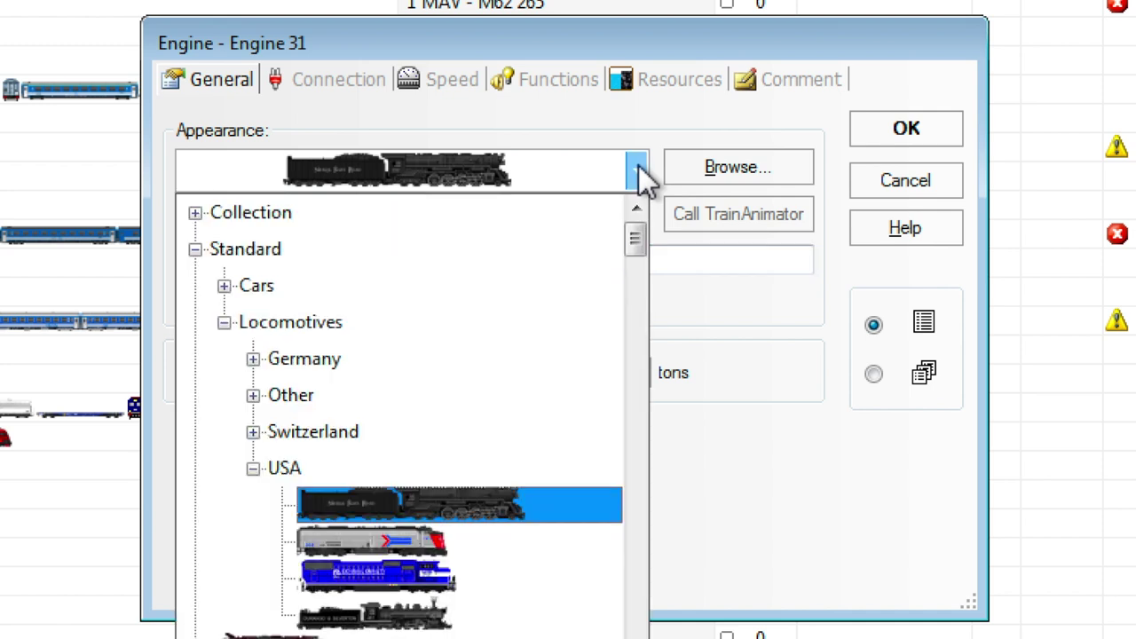
{"action": "left_click_drag", "start_coordinate": [632, 221], "coordinate": [633, 174]}
{"action": "left_click", "coordinate": [635, 170]}
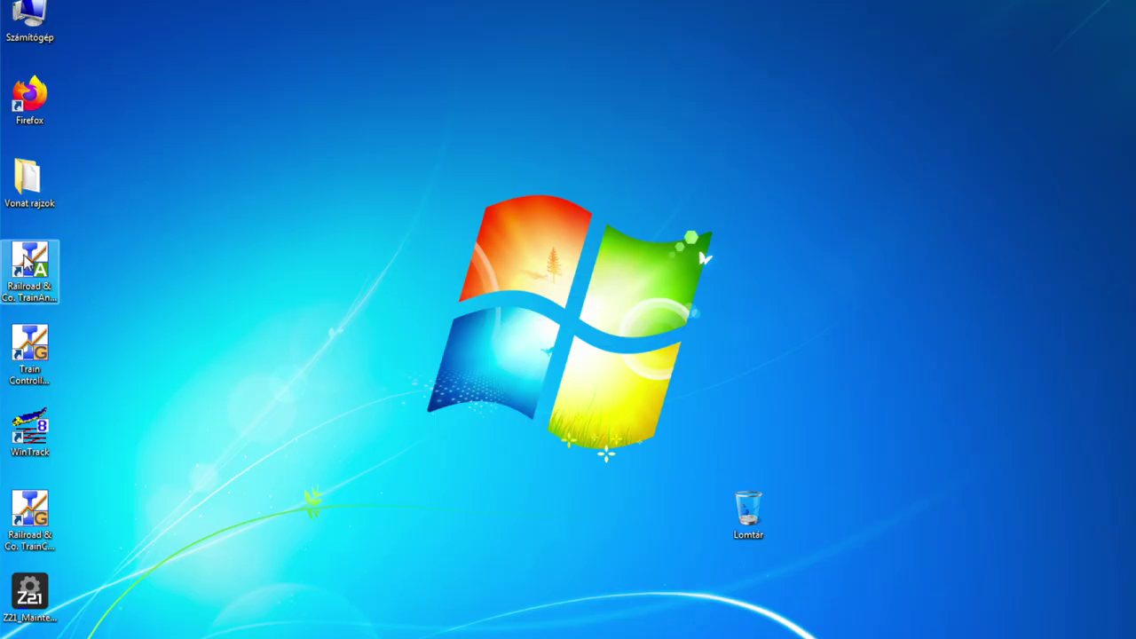
- Switch to TrainAnimator and load m_m44a.gif from the VM_change (Z:) drive as the original image
{"action": "left_click", "coordinate": [27, 260]}
{"action": "double_click", "coordinate": [26, 260]}
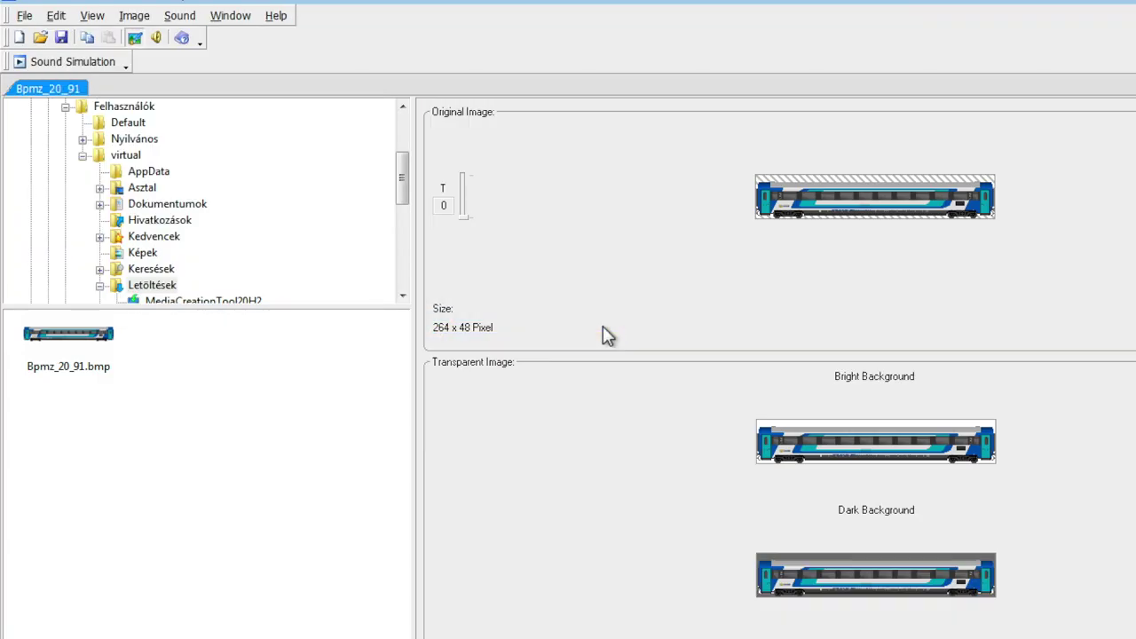
{"action": "left_click", "coordinate": [101, 287]}
{"action": "left_click", "coordinate": [83, 156]}
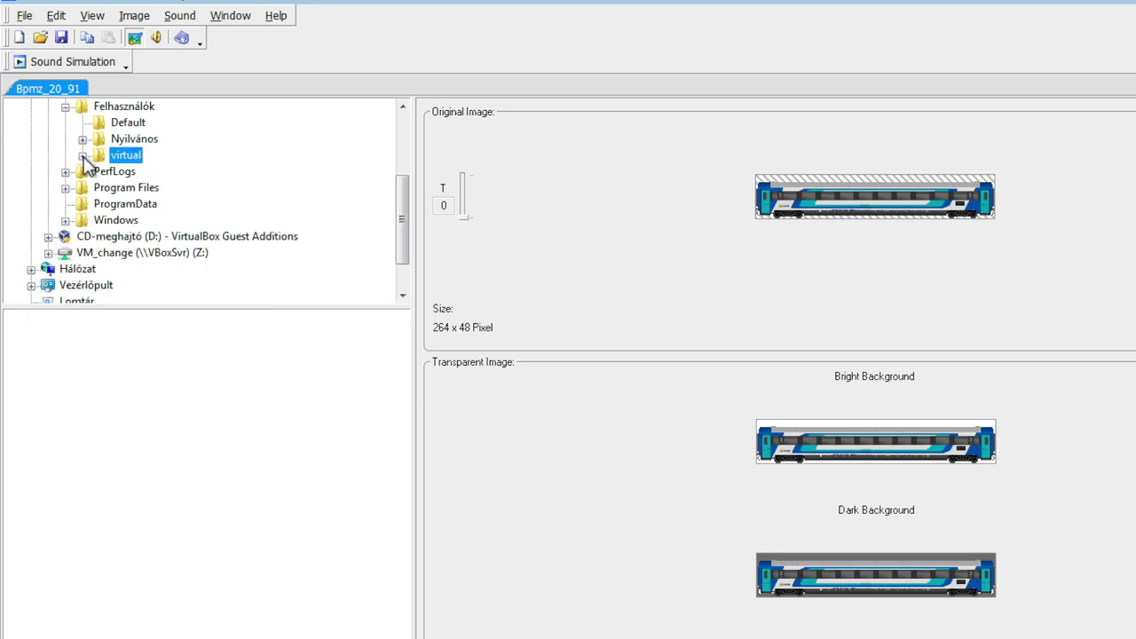
{"action": "left_click", "coordinate": [86, 253]}
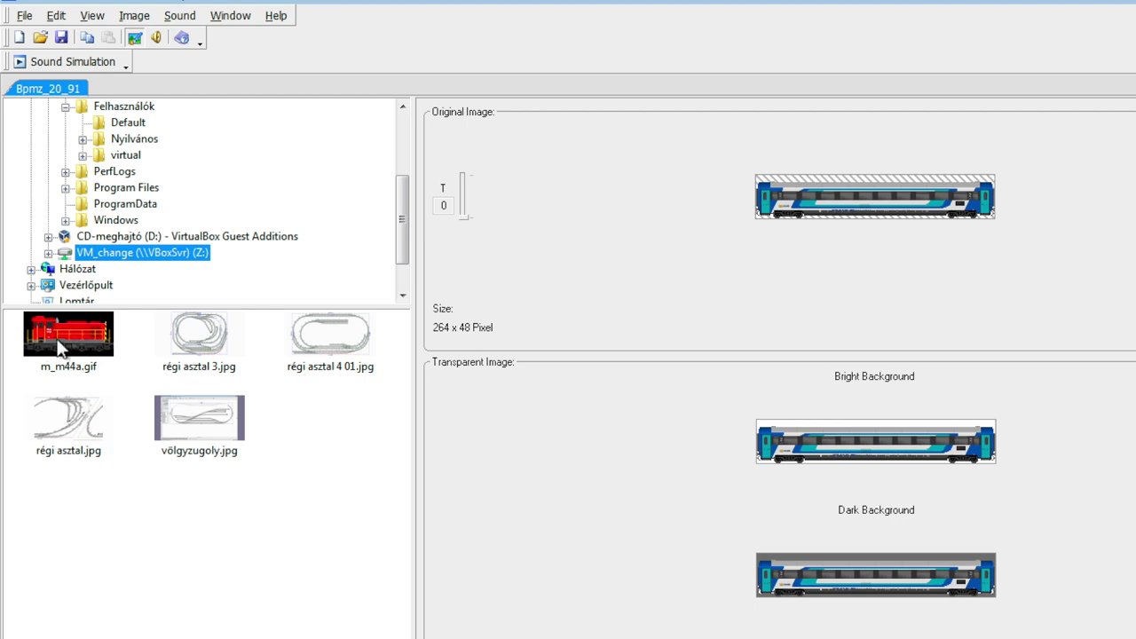
{"action": "left_click_drag", "start_coordinate": [60, 346], "coordinate": [880, 195]}
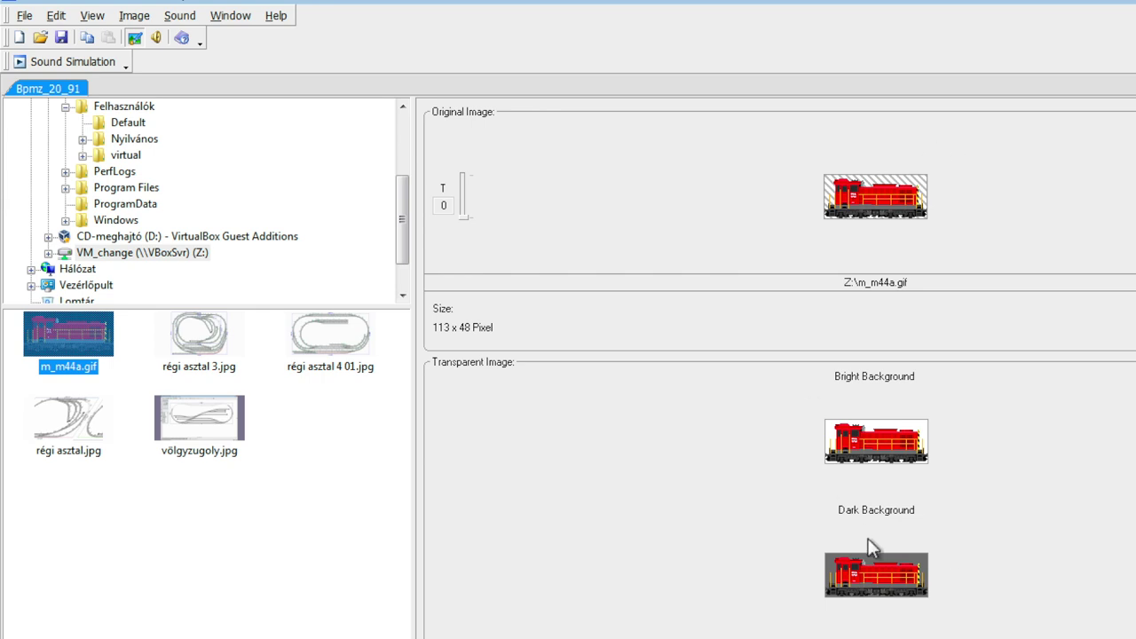
- Save the locomotive image as a new TrainAnimator file named M44
{"action": "left_click", "coordinate": [29, 16]}
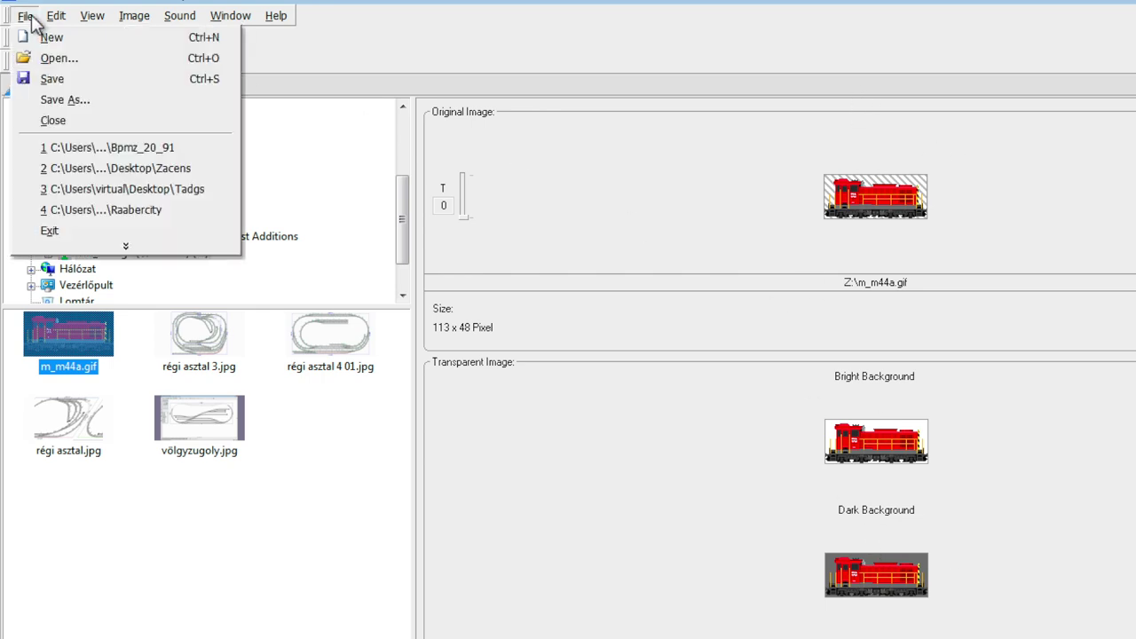
{"action": "left_click", "coordinate": [73, 101]}
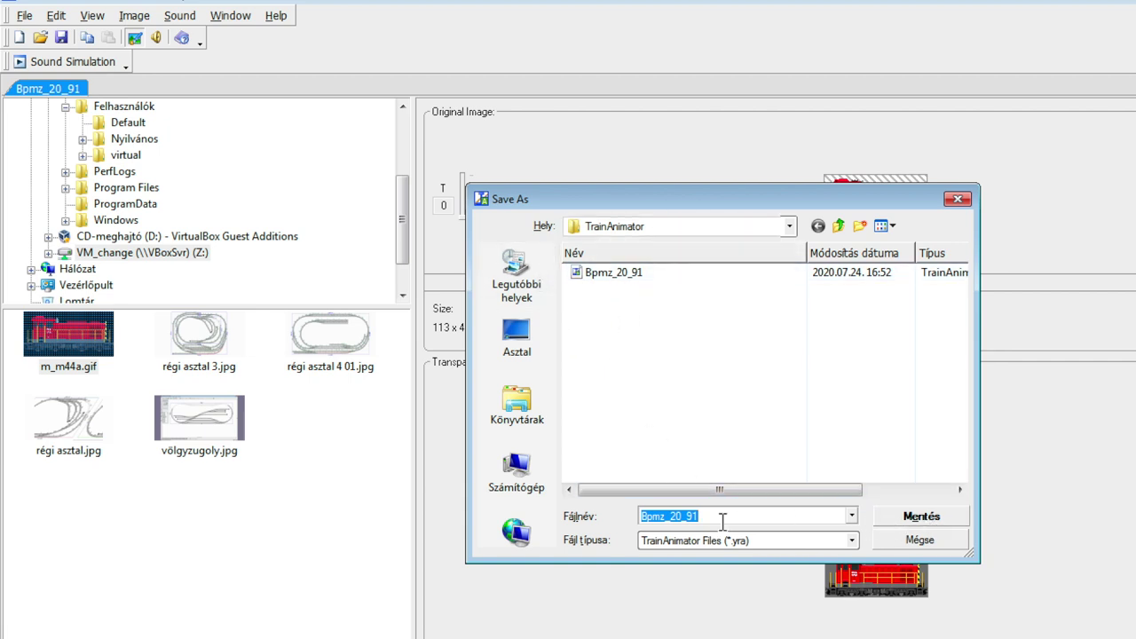
{"action": "type", "text": "M44"}
{"action": "left_click", "coordinate": [923, 517]}
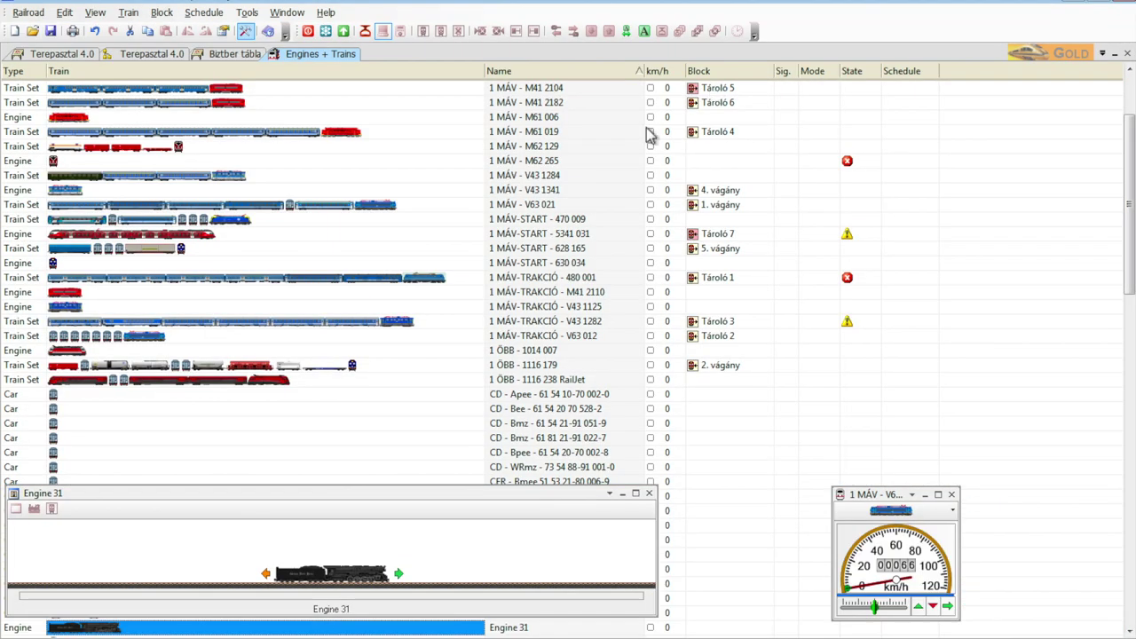
- Switch back to TrainController, assign the red M44 image to the new engine and name it M44 148
{"action": "double_click", "coordinate": [80, 630]}
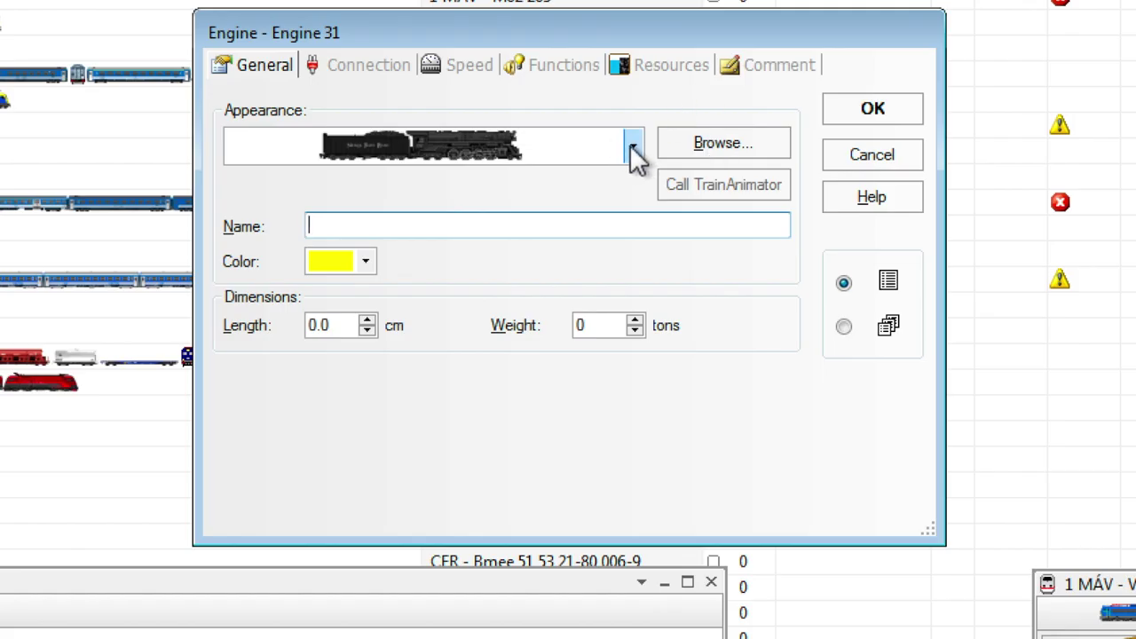
{"action": "left_click", "coordinate": [633, 151]}
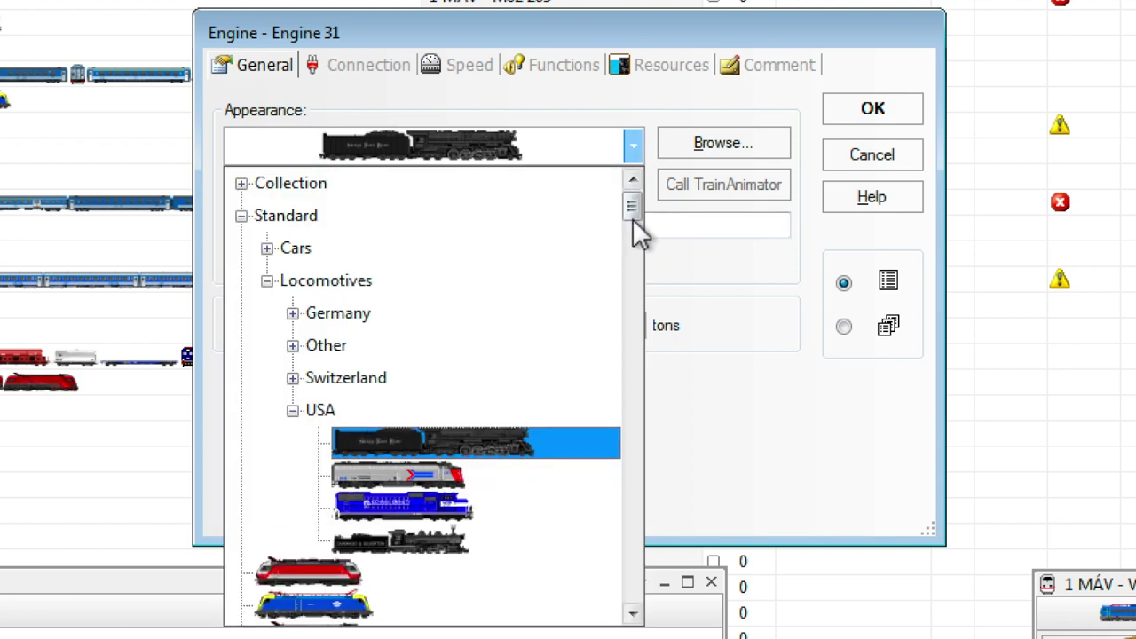
{"action": "scroll", "coordinate": [632, 216], "scroll_direction": "down", "scroll_amount": 1}
{"action": "left_click_drag", "start_coordinate": [632, 213], "coordinate": [632, 608]}
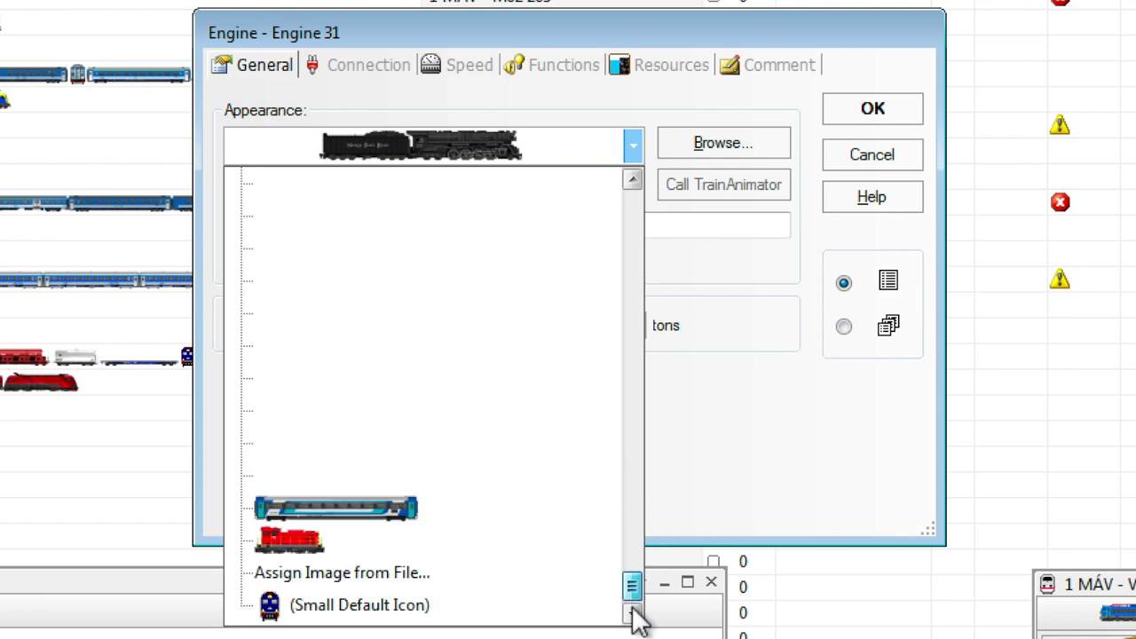
{"action": "left_click", "coordinate": [359, 548]}
{"action": "left_click", "coordinate": [327, 227]}
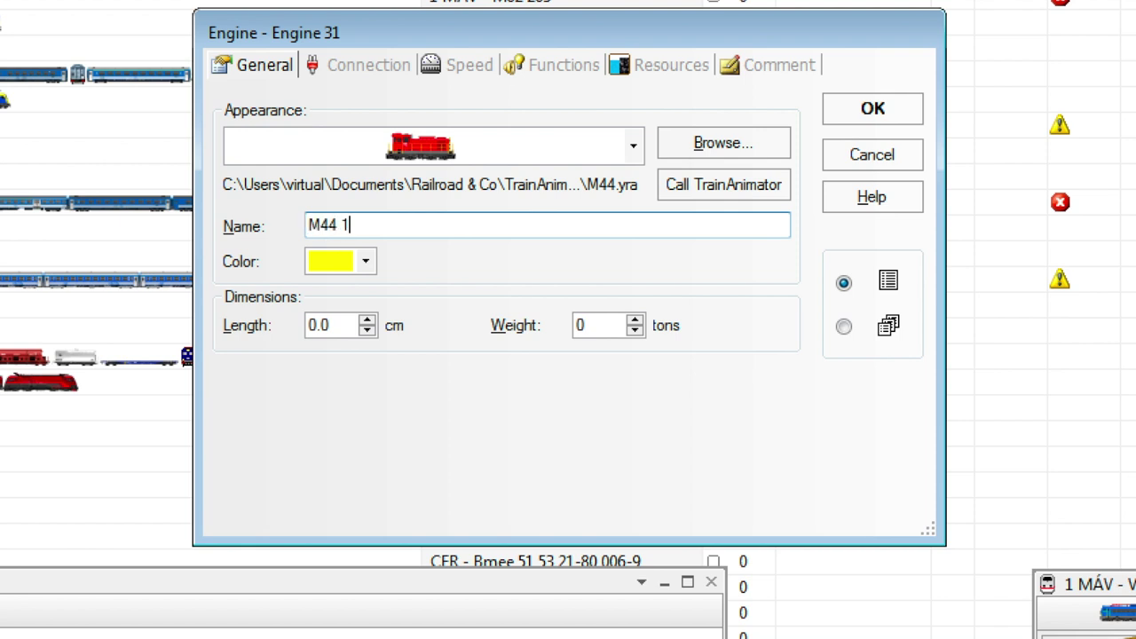
- Set the engine's length to 13.0 cm and its weight to 61 tons
{"action": "left_click", "coordinate": [612, 325]}
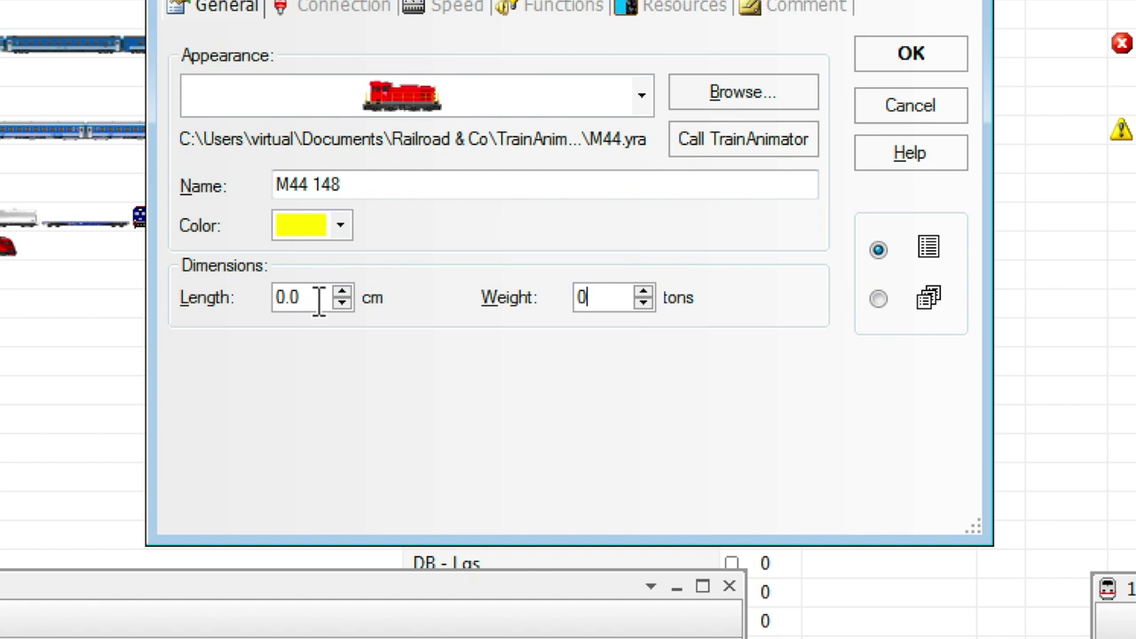
{"action": "left_click_drag", "start_coordinate": [317, 302], "coordinate": [213, 299]}
{"action": "type", "text": "13.0"}
{"action": "double_click", "coordinate": [579, 304]}
{"action": "type", "text": "61"}
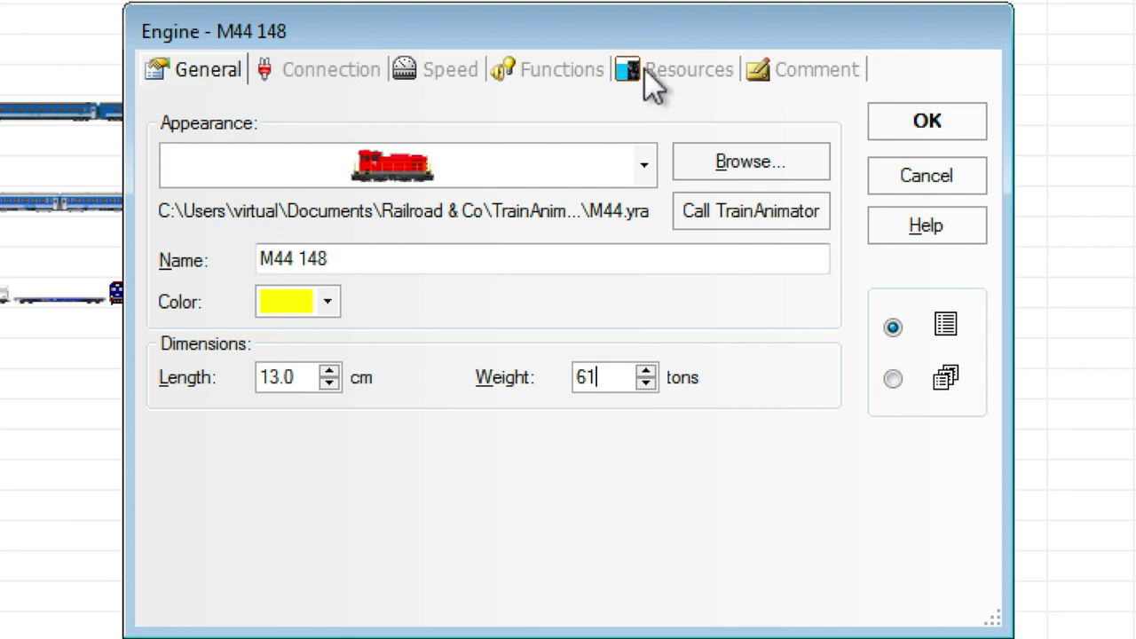
- Set the engine's resource type to Diesel
{"action": "left_click", "coordinate": [691, 71]}
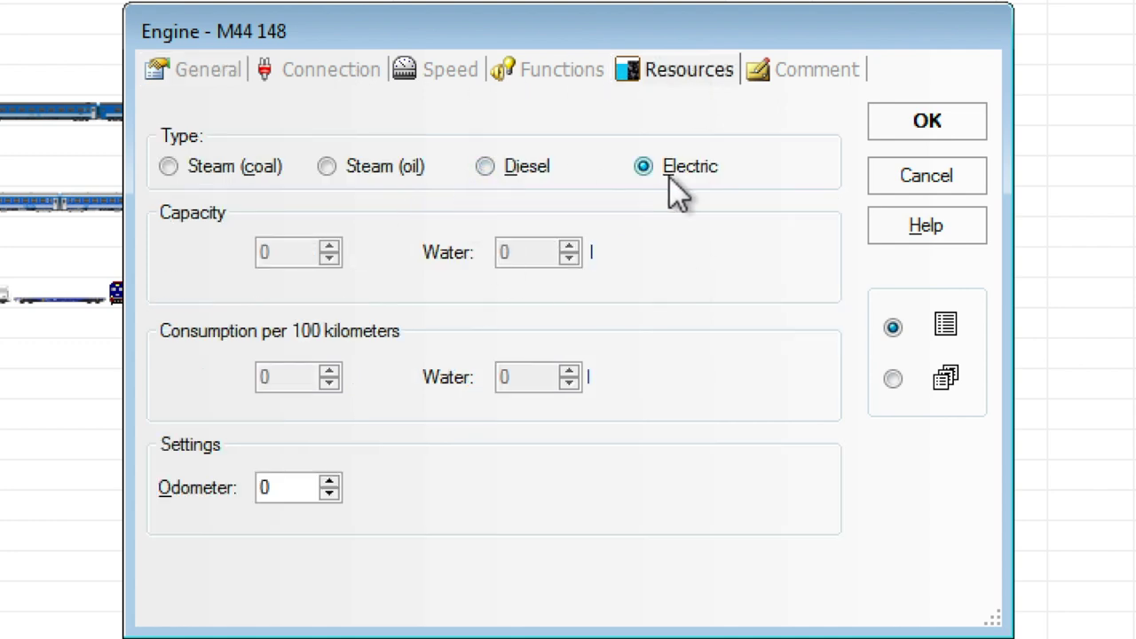
{"action": "left_click", "coordinate": [484, 166]}
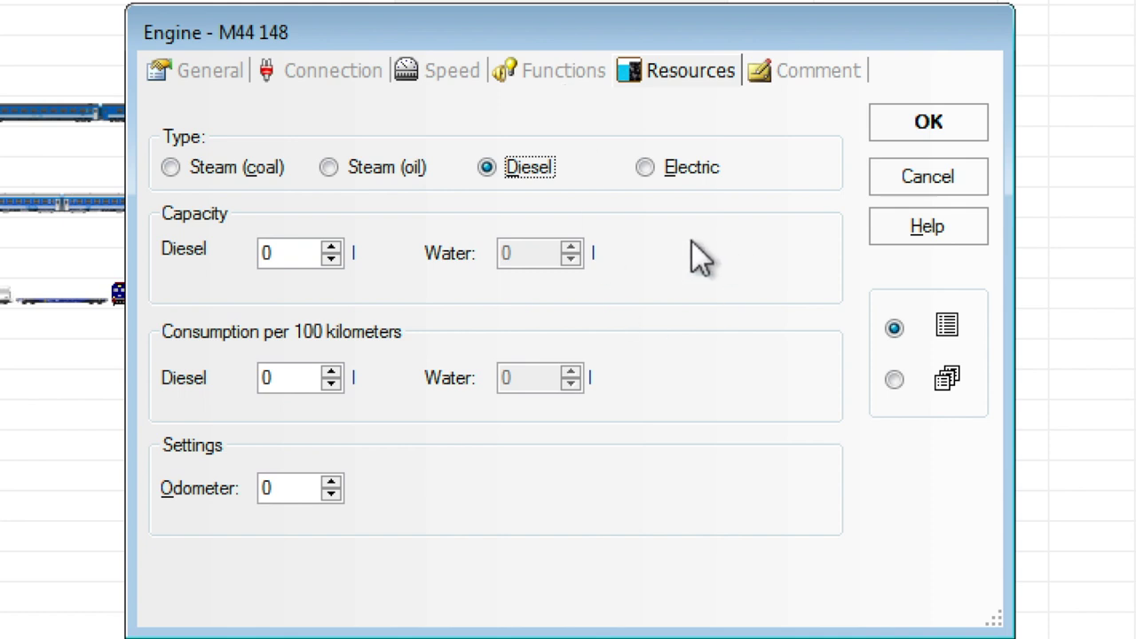
- Set the engine's forward and backward speeds to 80 km/h and its power to 370 kW
{"action": "left_click", "coordinate": [453, 73]}
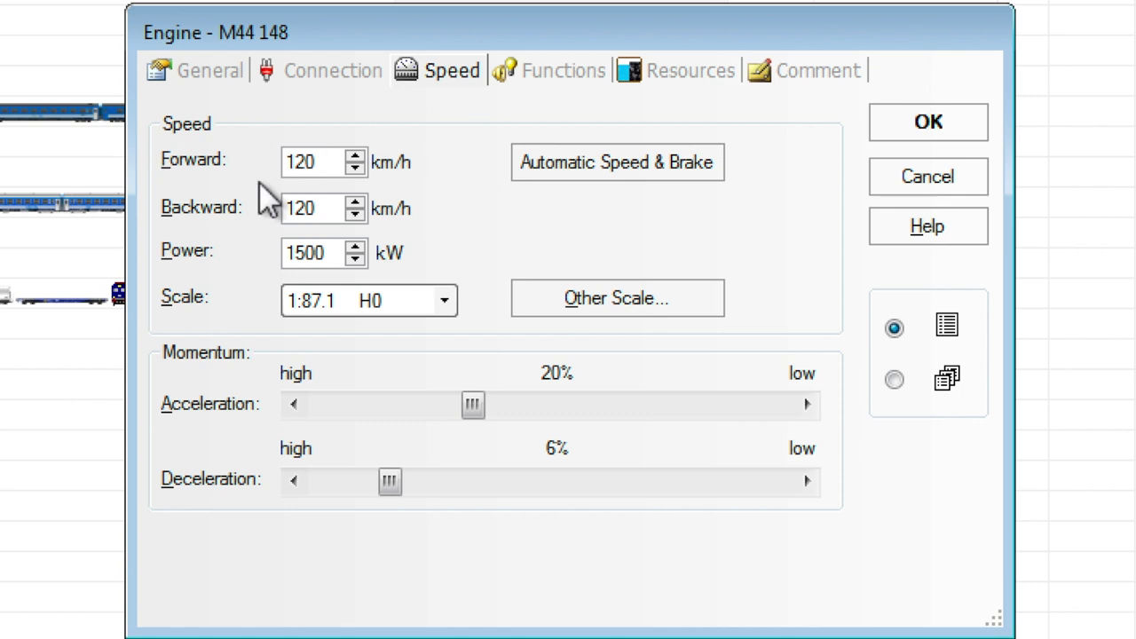
{"action": "double_click", "coordinate": [342, 166]}
{"action": "type", "text": "80"}
{"action": "left_click_drag", "start_coordinate": [338, 210], "coordinate": [284, 210]}
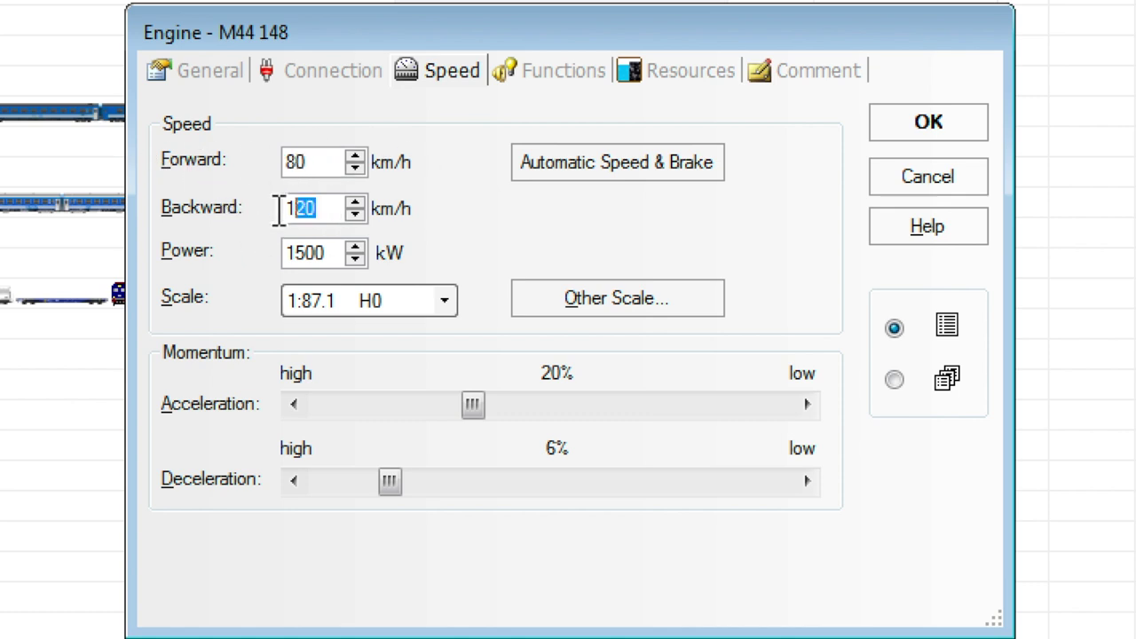
{"action": "type", "text": "80"}
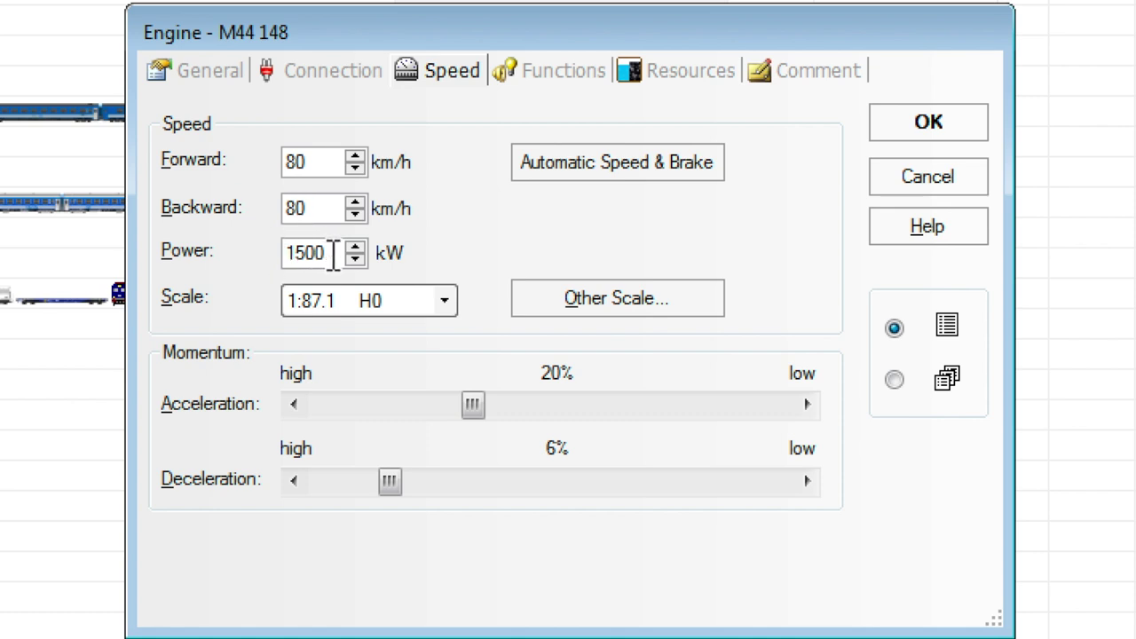
{"action": "left_click_drag", "start_coordinate": [334, 256], "coordinate": [258, 254]}
{"action": "type", "text": "3"}
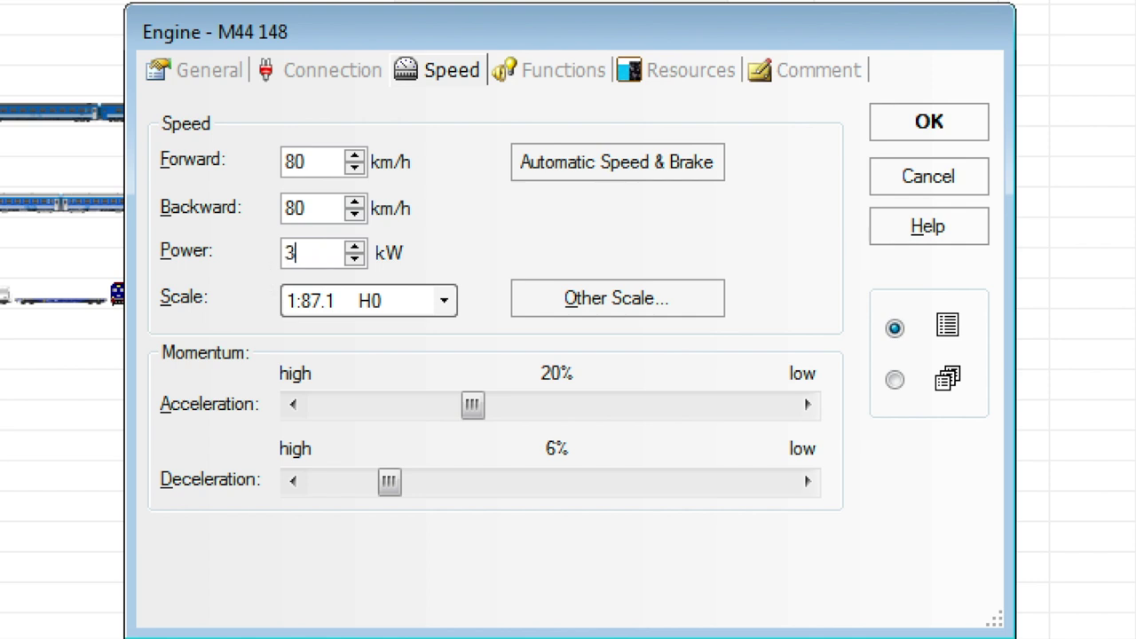
{"action": "type", "text": "70"}
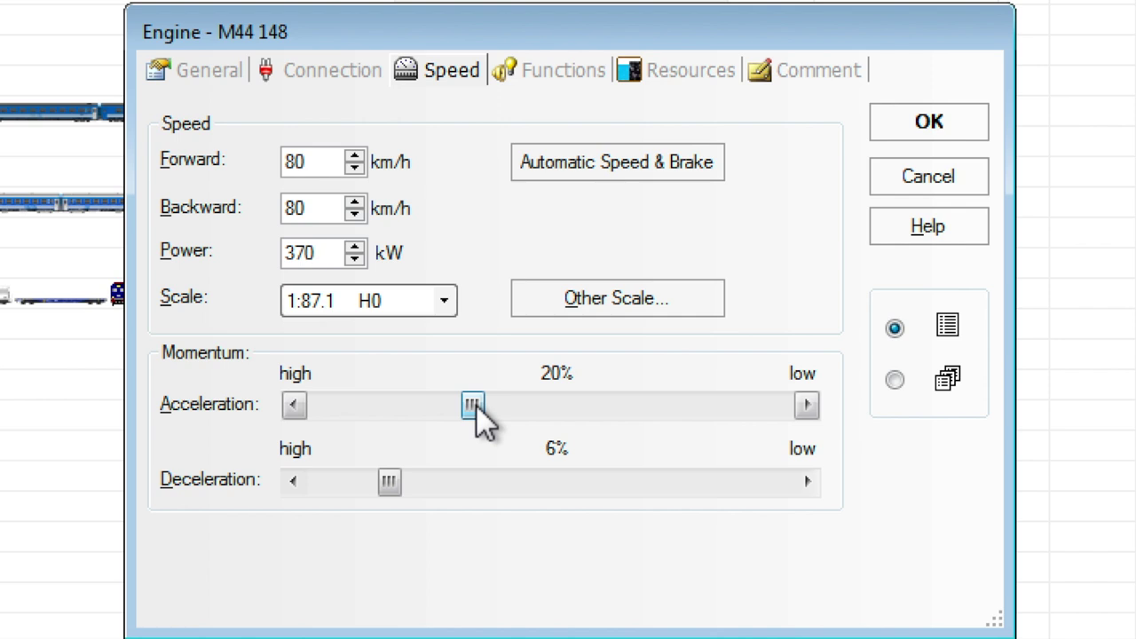
- Adjust the engine's momentum to 396% acceleration and 30% deceleration
{"action": "left_click_drag", "start_coordinate": [475, 405], "coordinate": [629, 404]}
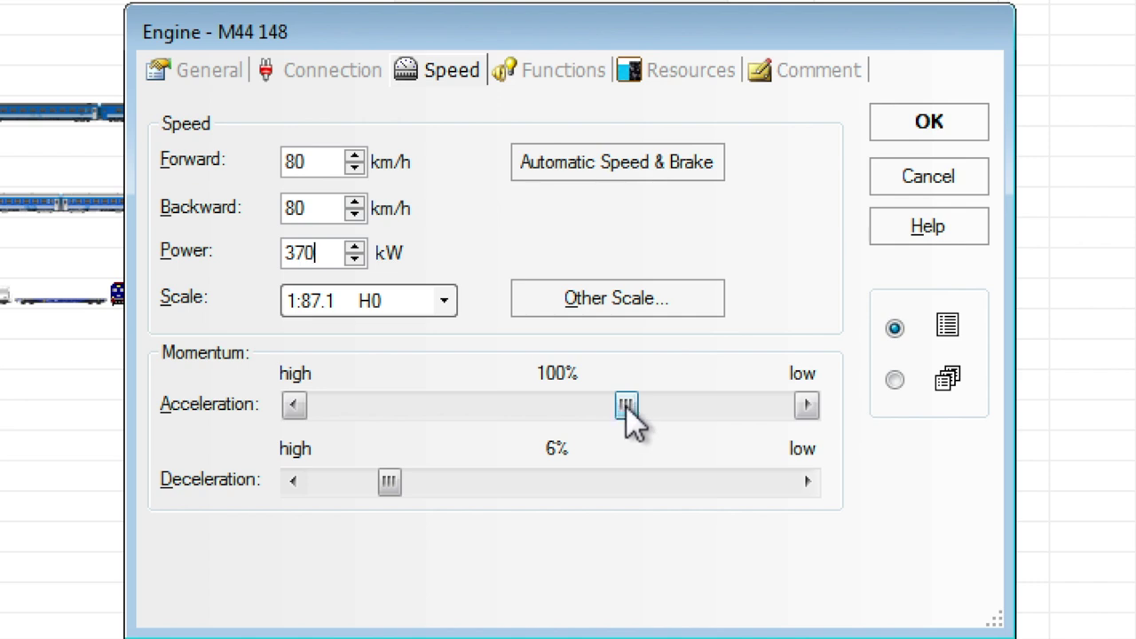
{"action": "left_click_drag", "start_coordinate": [626, 407], "coordinate": [739, 406]}
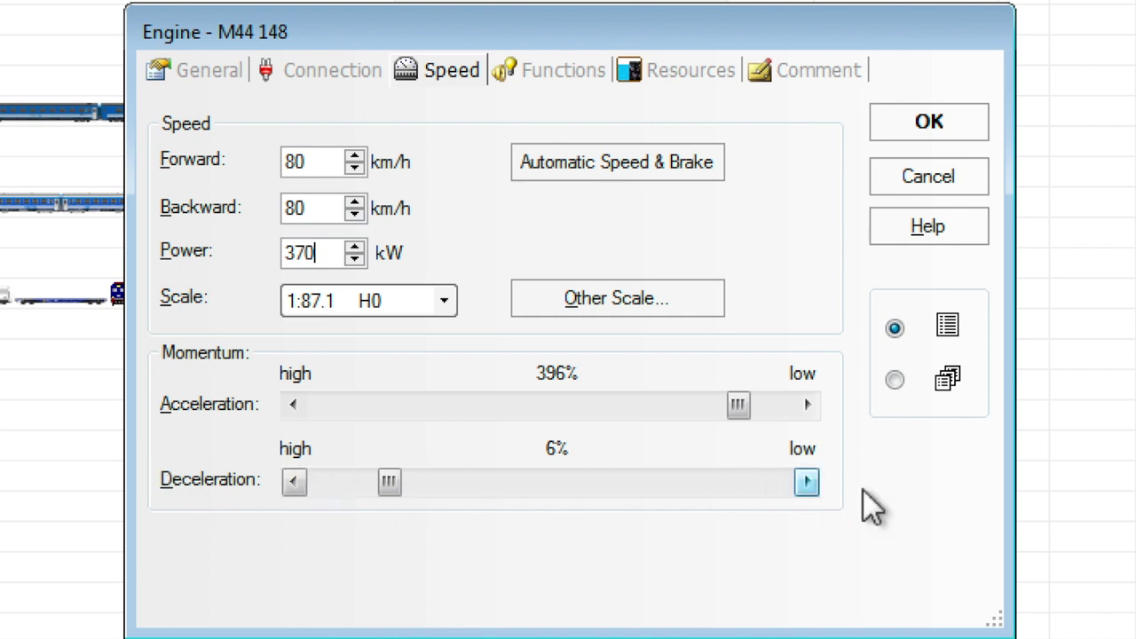
{"action": "left_click_drag", "start_coordinate": [392, 485], "coordinate": [436, 493]}
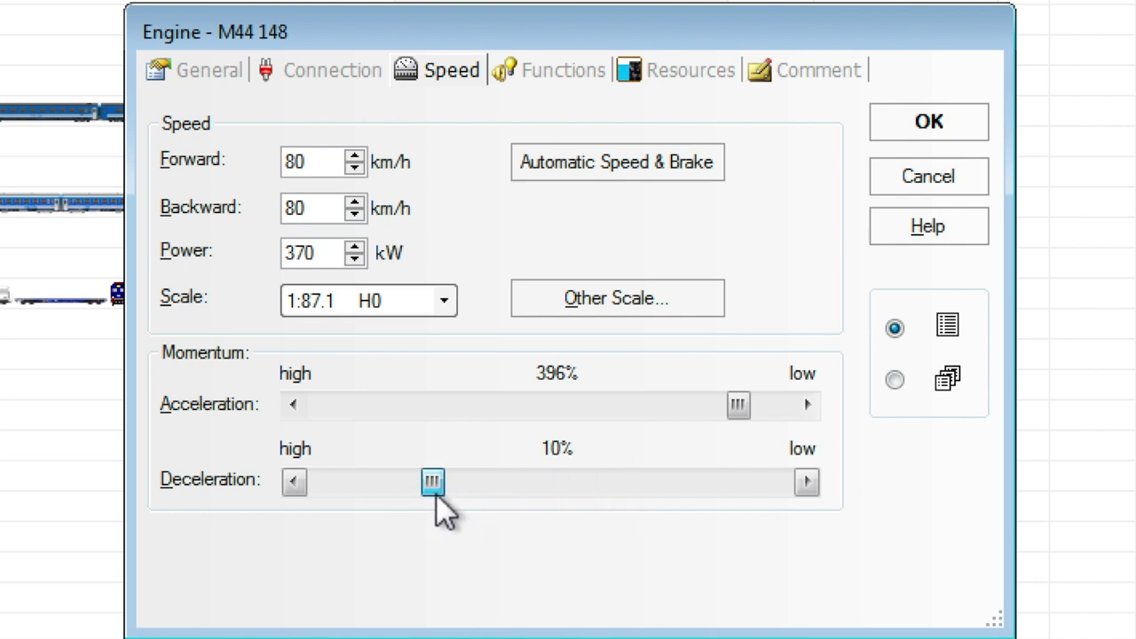
{"action": "left_click_drag", "start_coordinate": [436, 494], "coordinate": [582, 493]}
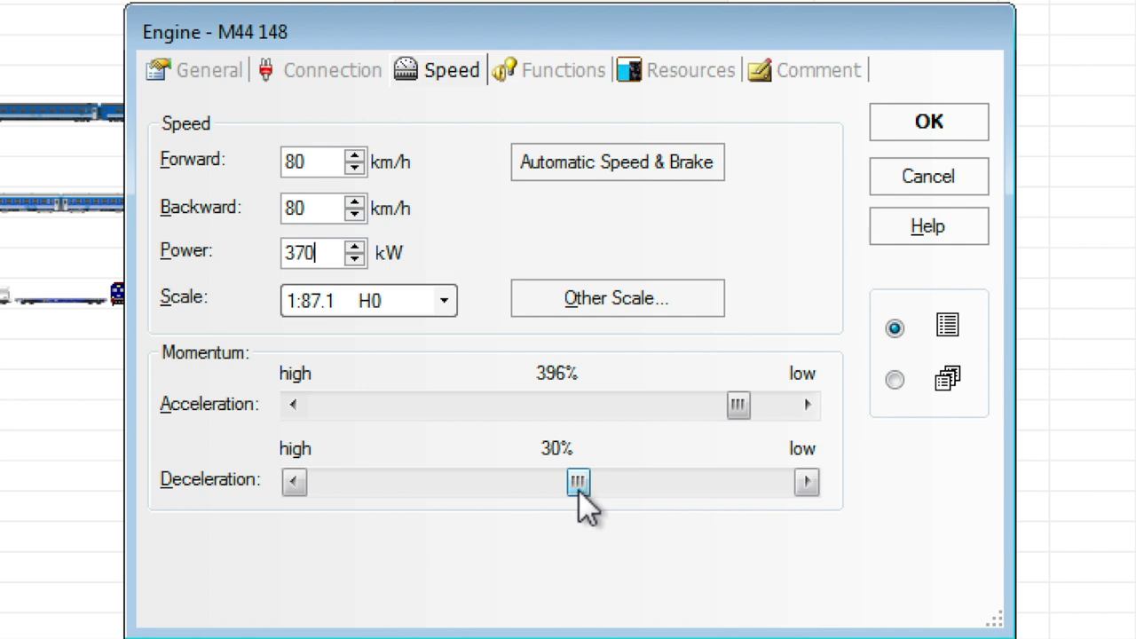
{"action": "mouse_move", "coordinate": [582, 488]}
{"action": "left_mouse_down"}
{"action": "mouse_move", "coordinate": [545, 485]}
{"action": "mouse_move", "coordinate": [578, 483]}
{"action": "left_mouse_up"}
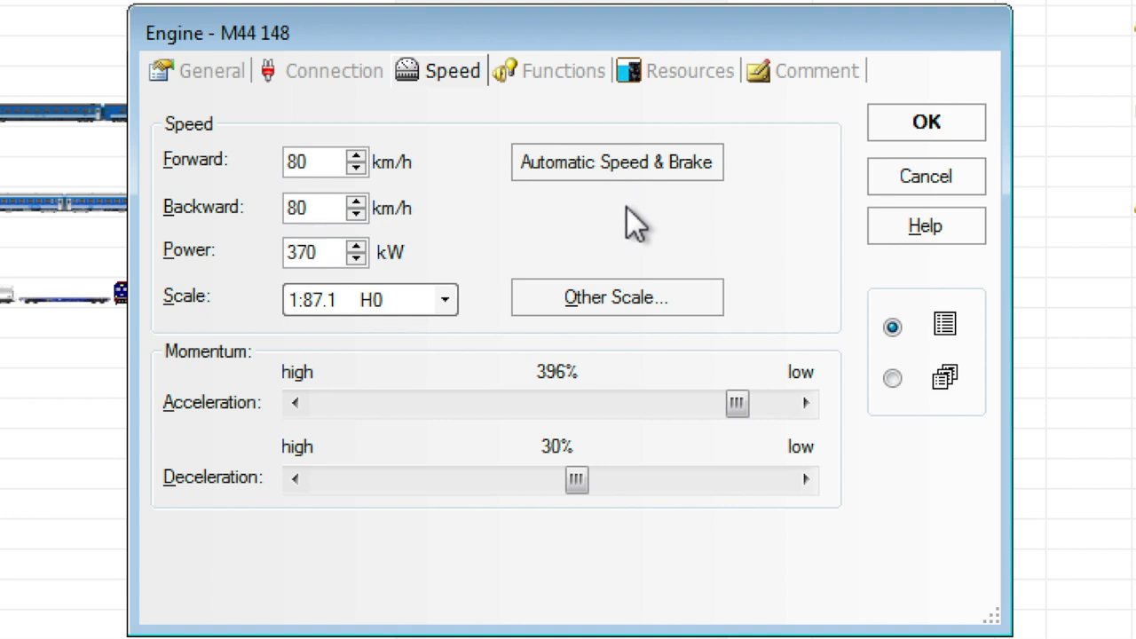
- Add a Fényszóró function on decoder output L/F0 and a Motorhang function on F1 to the engine
{"action": "left_click", "coordinate": [550, 89]}
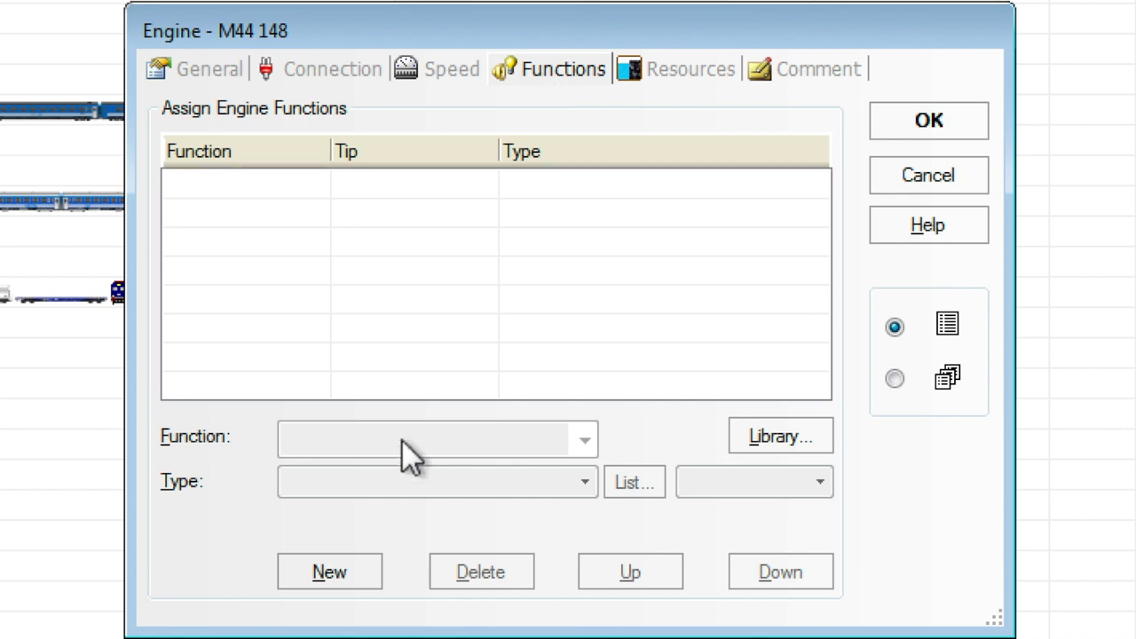
{"action": "left_click", "coordinate": [320, 576]}
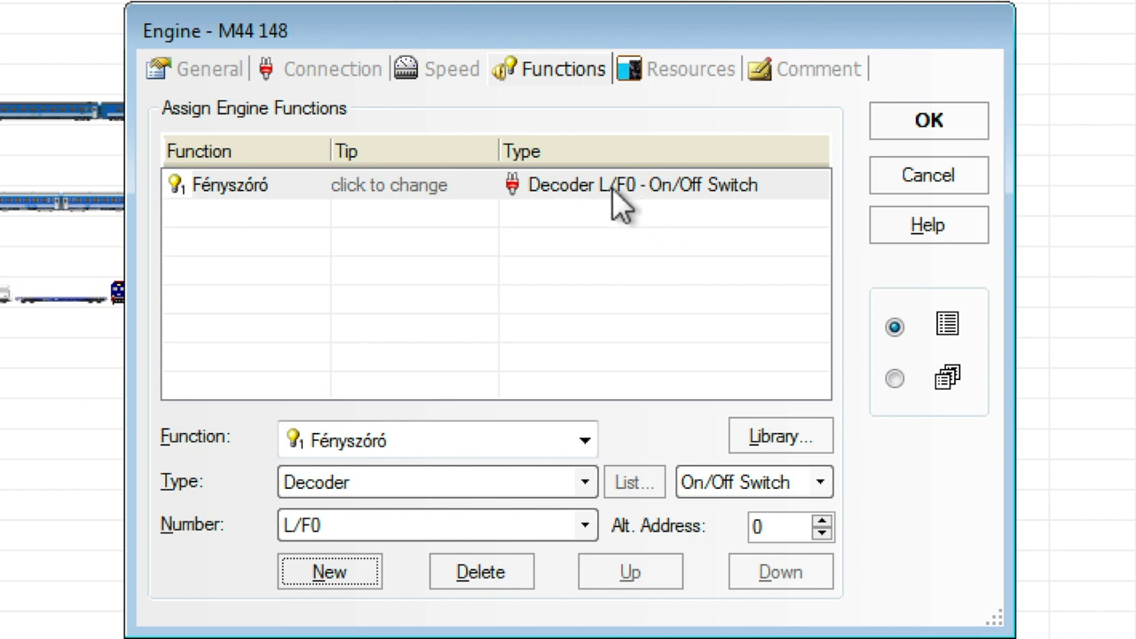
{"action": "left_click", "coordinate": [288, 572]}
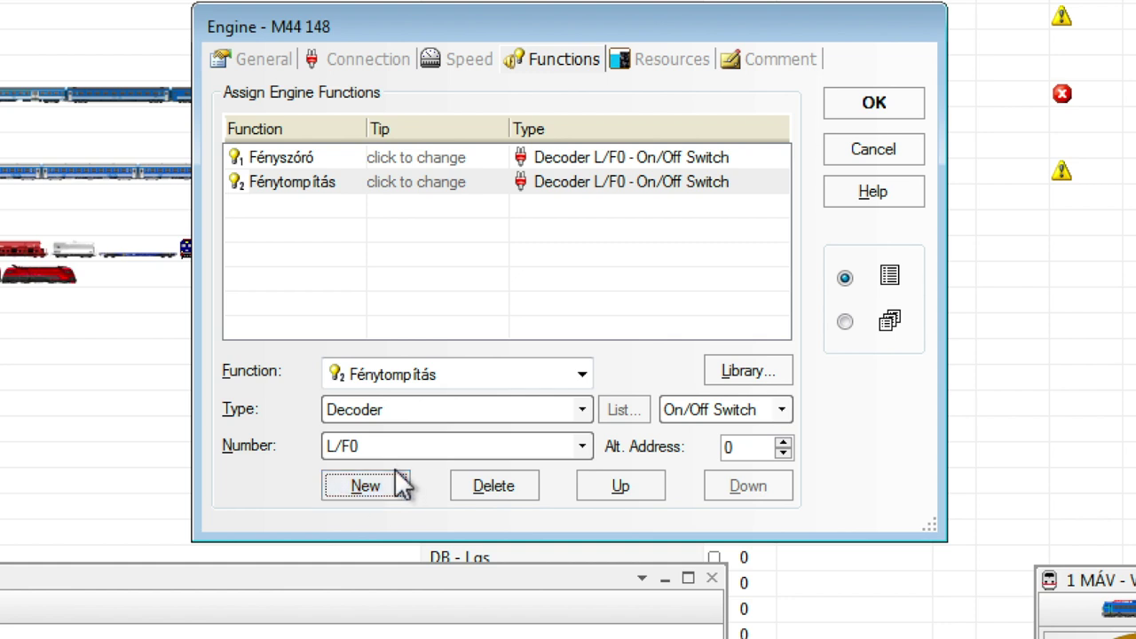
{"action": "left_click", "coordinate": [581, 375]}
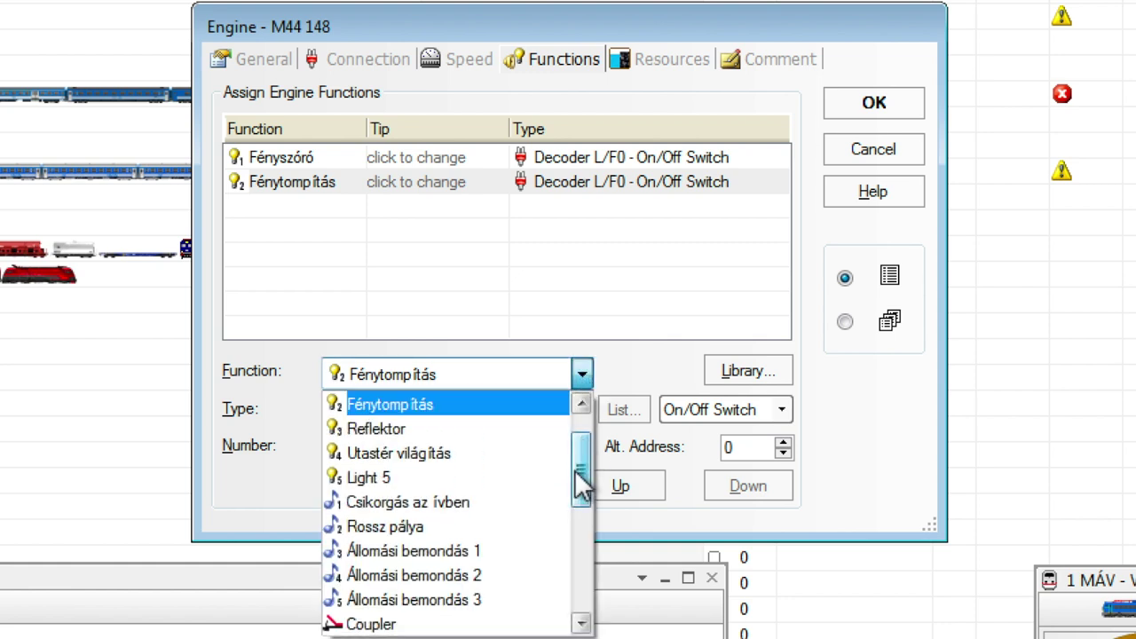
{"action": "left_click_drag", "start_coordinate": [583, 453], "coordinate": [582, 526]}
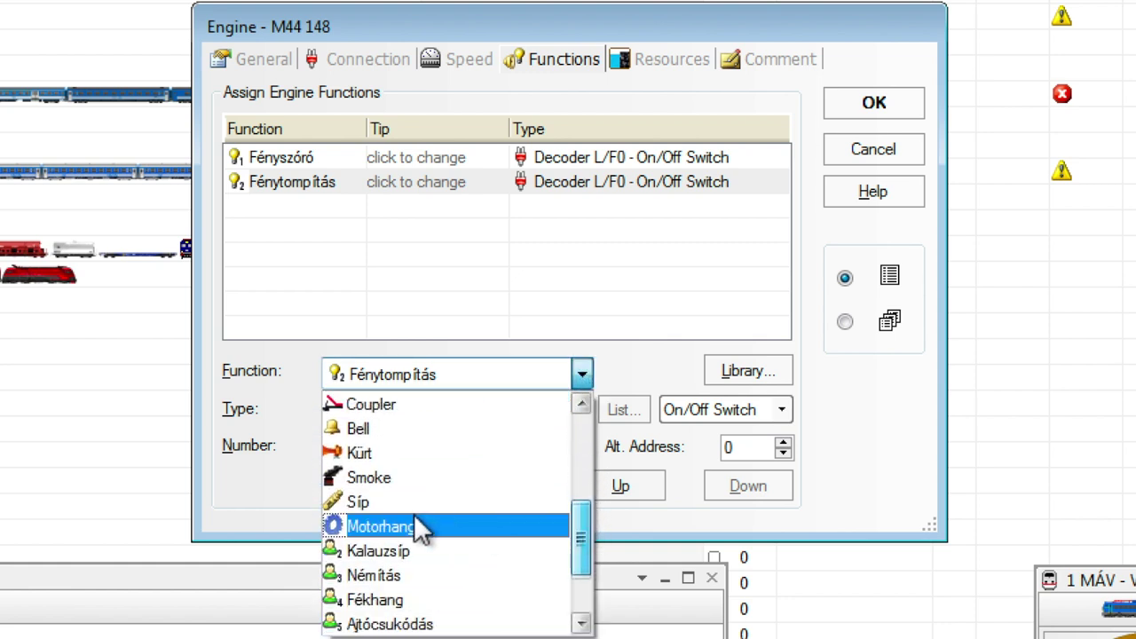
{"action": "left_click", "coordinate": [397, 529]}
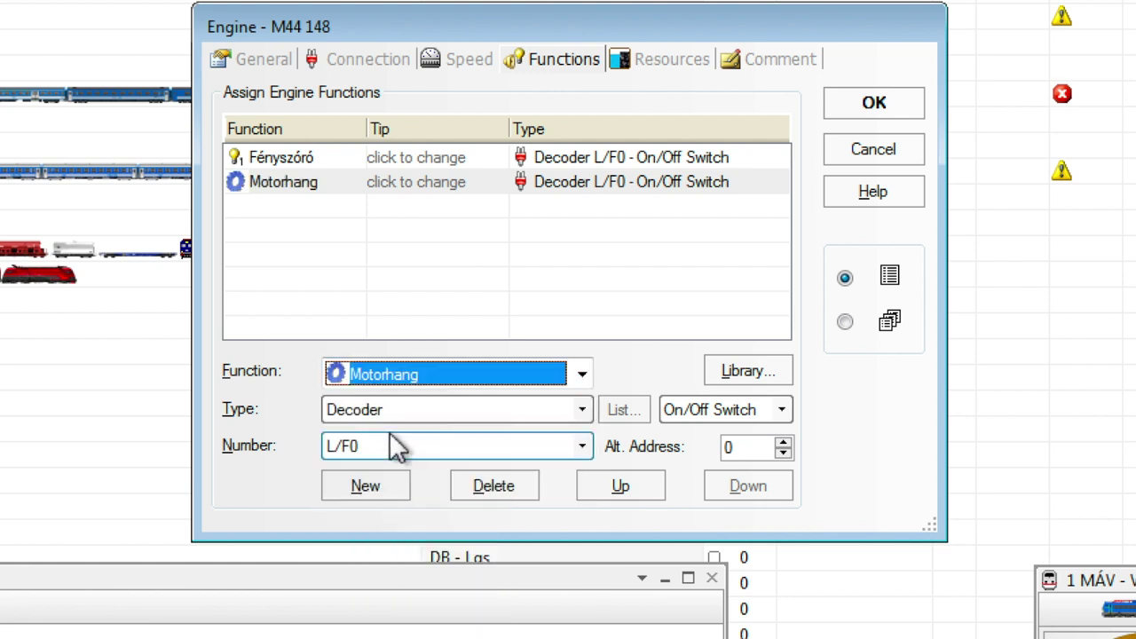
{"action": "left_click", "coordinate": [581, 446]}
{"action": "left_click", "coordinate": [332, 2]}
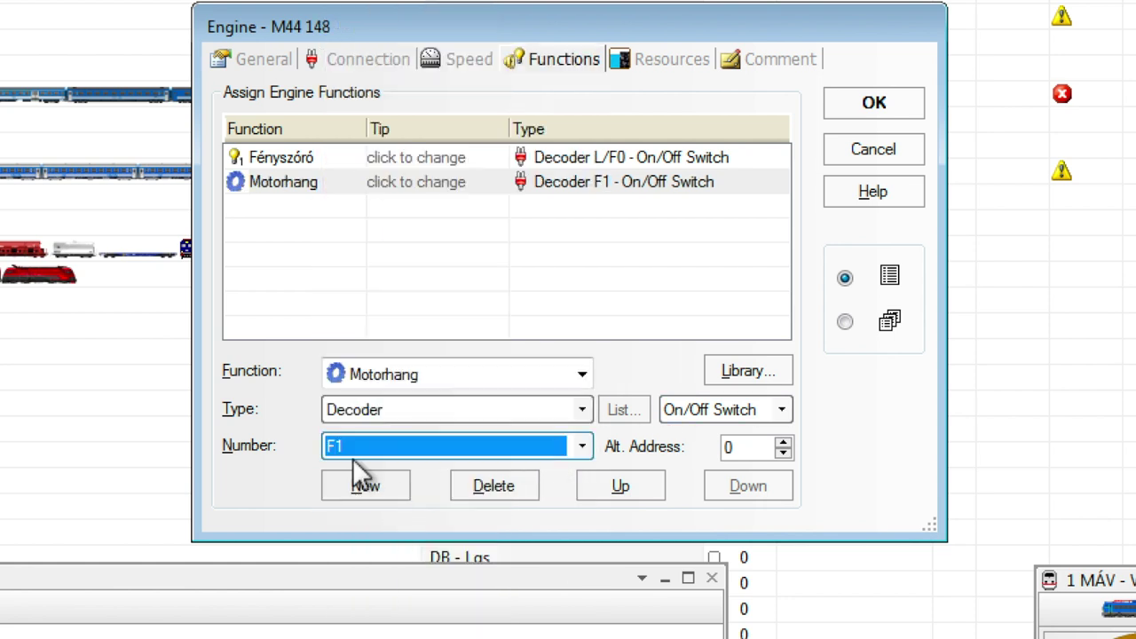
- Add a third engine function, Kürt, and assign it to decoder function F2
{"action": "left_click", "coordinate": [365, 497]}
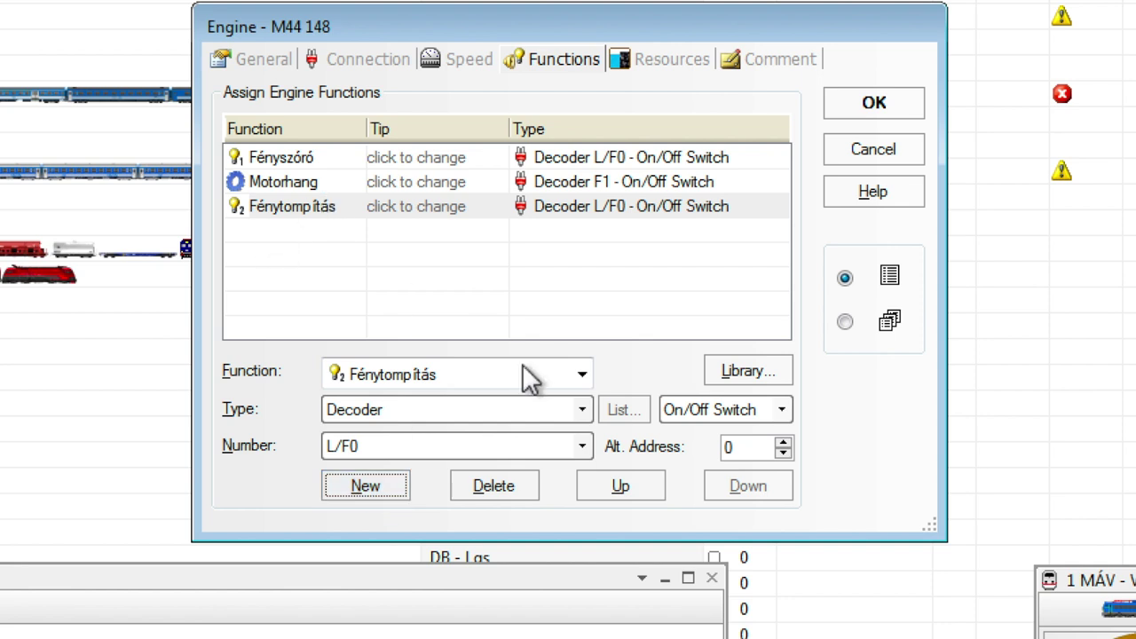
{"action": "left_click", "coordinate": [581, 374]}
{"action": "left_click_drag", "start_coordinate": [584, 463], "coordinate": [526, 530]}
{"action": "left_click", "coordinate": [451, 524]}
{"action": "left_click", "coordinate": [584, 449]}
{"action": "key", "text": "Down"}
{"action": "key", "text": "Down"}
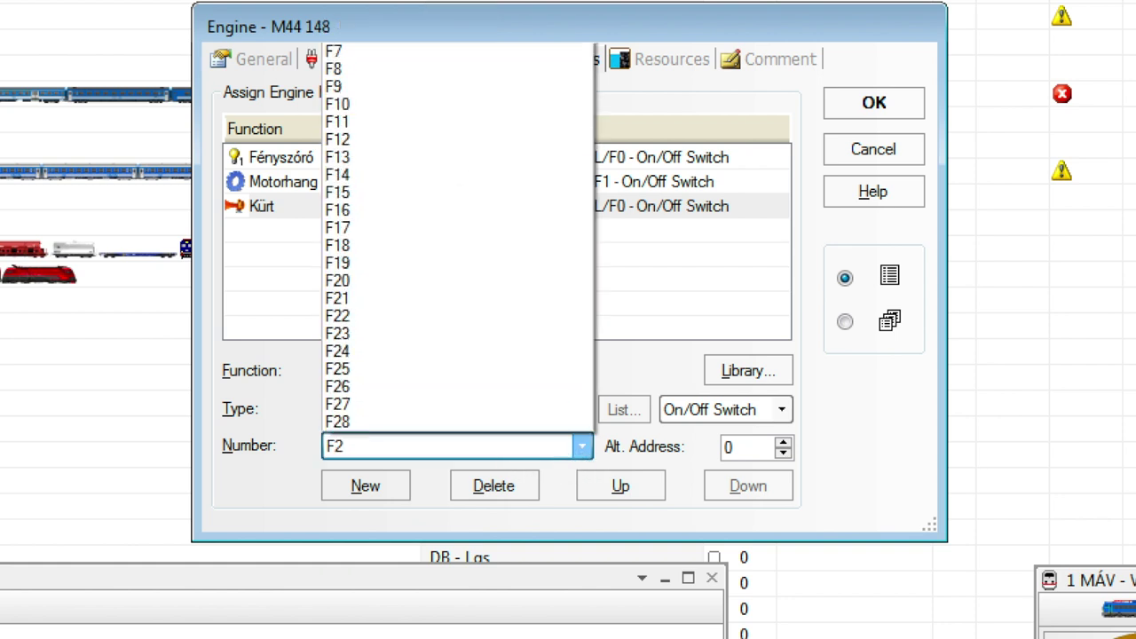
{"action": "key", "text": "Return"}
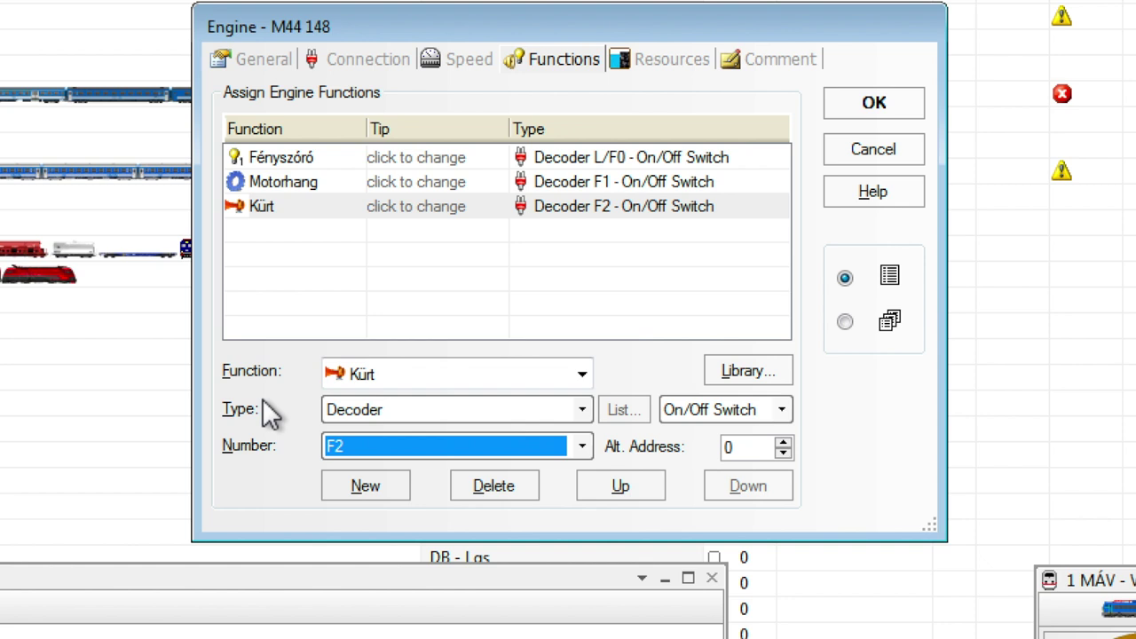
- Review the engine's general data, accept its properties and leave edit mode
{"action": "left_click", "coordinate": [253, 58]}
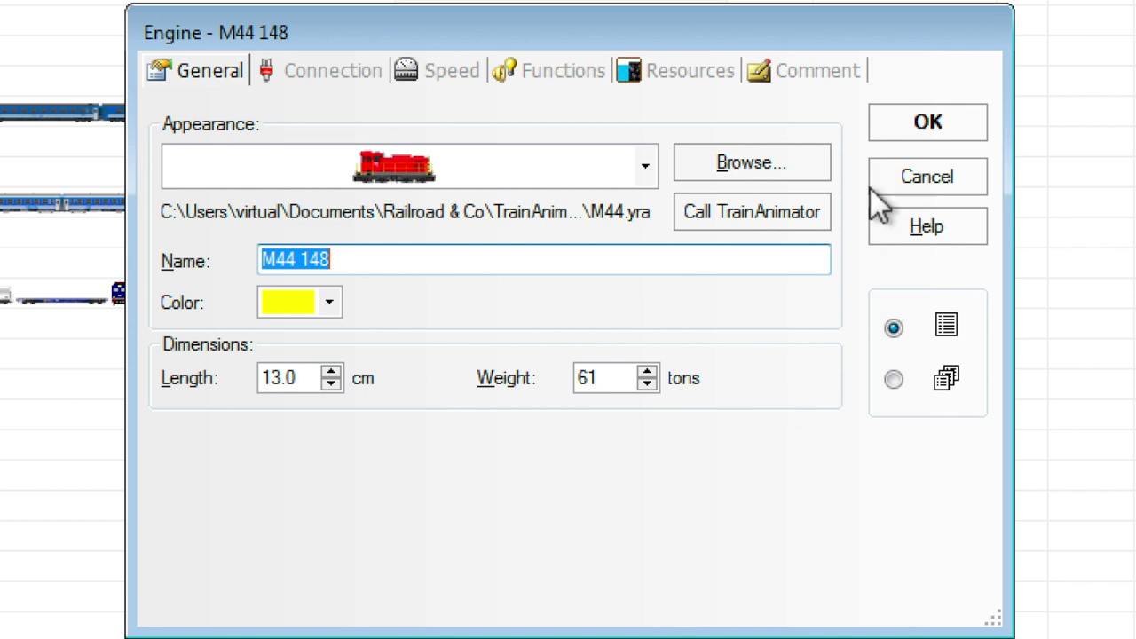
{"action": "left_click", "coordinate": [927, 125]}
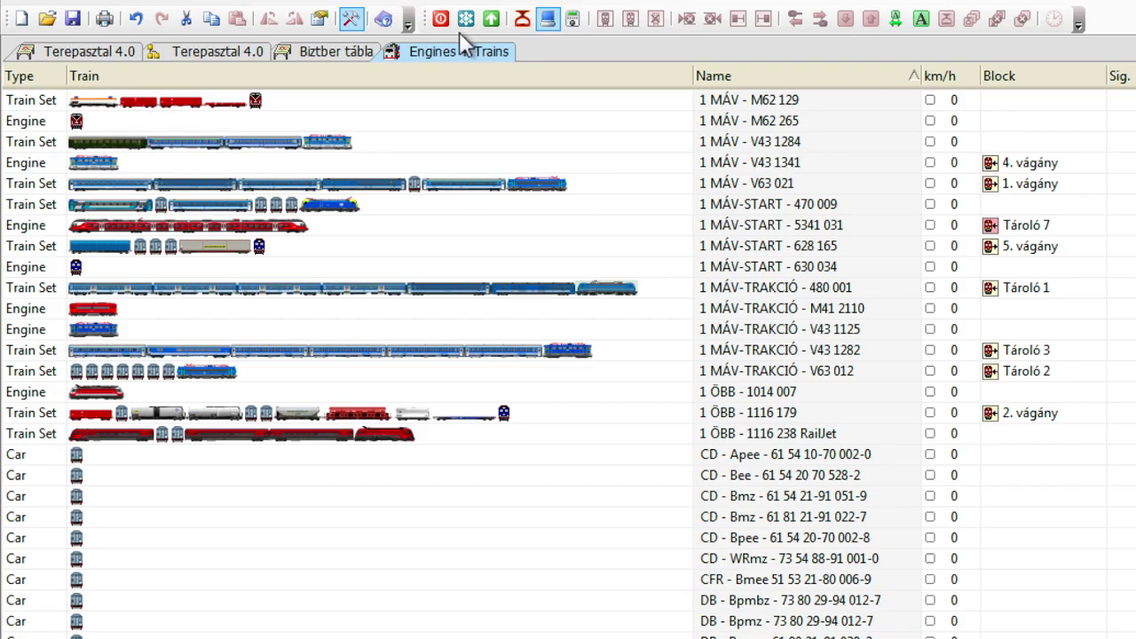
{"action": "left_click", "coordinate": [351, 20]}
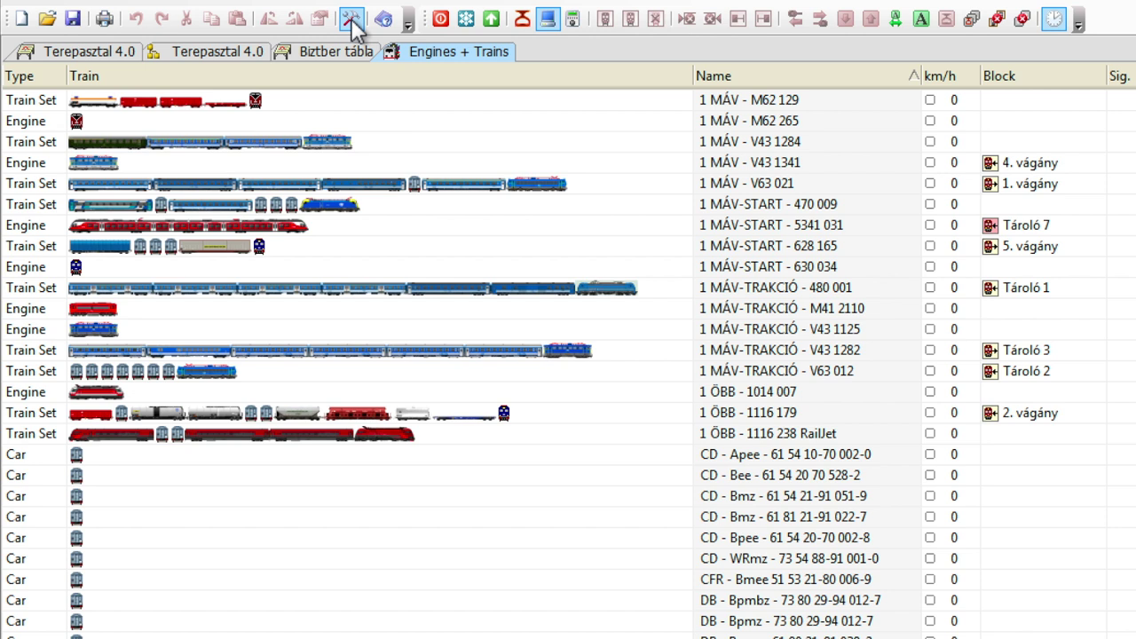
- Assign M44 148 to the empty block 3. vágány on the Terepasztal 4.0 layout, with the train oriented to the right
{"action": "left_click", "coordinate": [85, 51]}
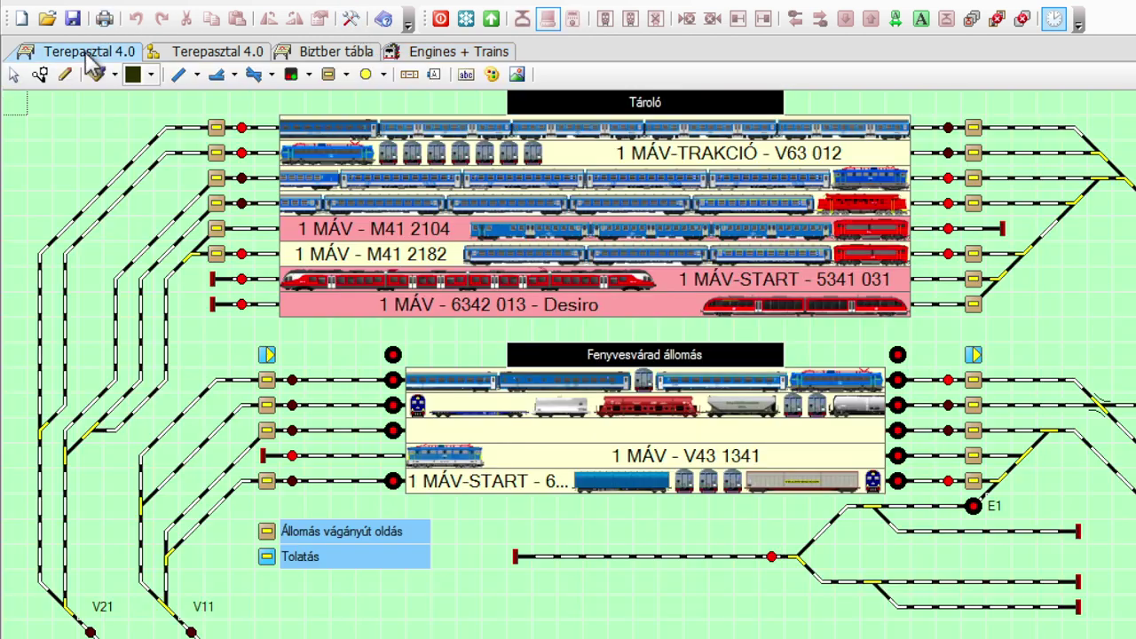
{"action": "left_click", "coordinate": [824, 436]}
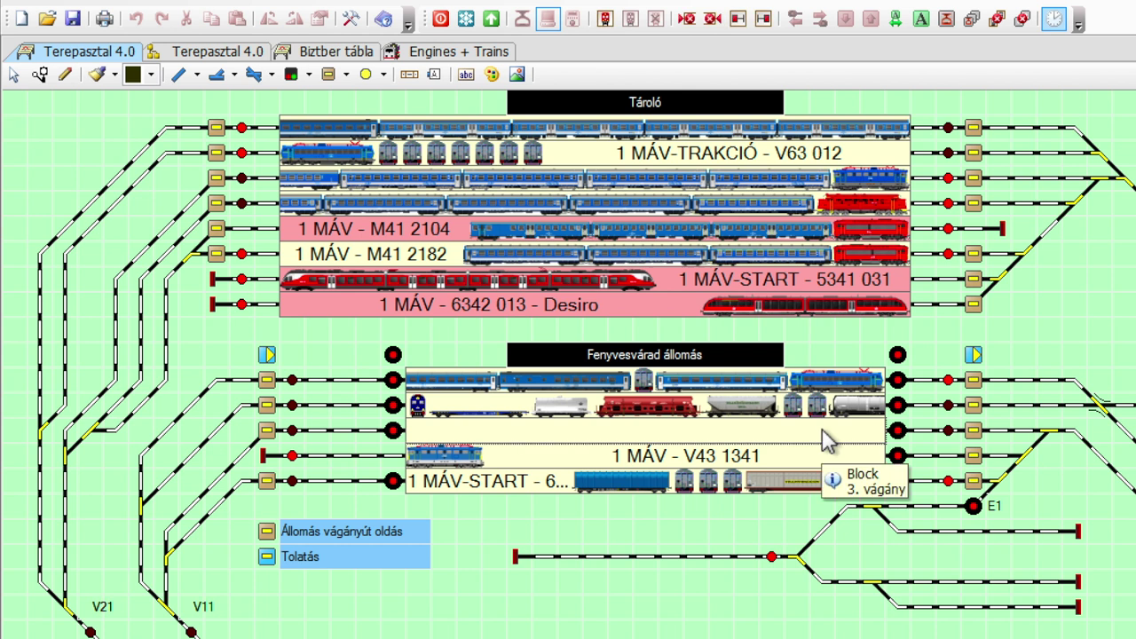
{"action": "right_click", "coordinate": [821, 429]}
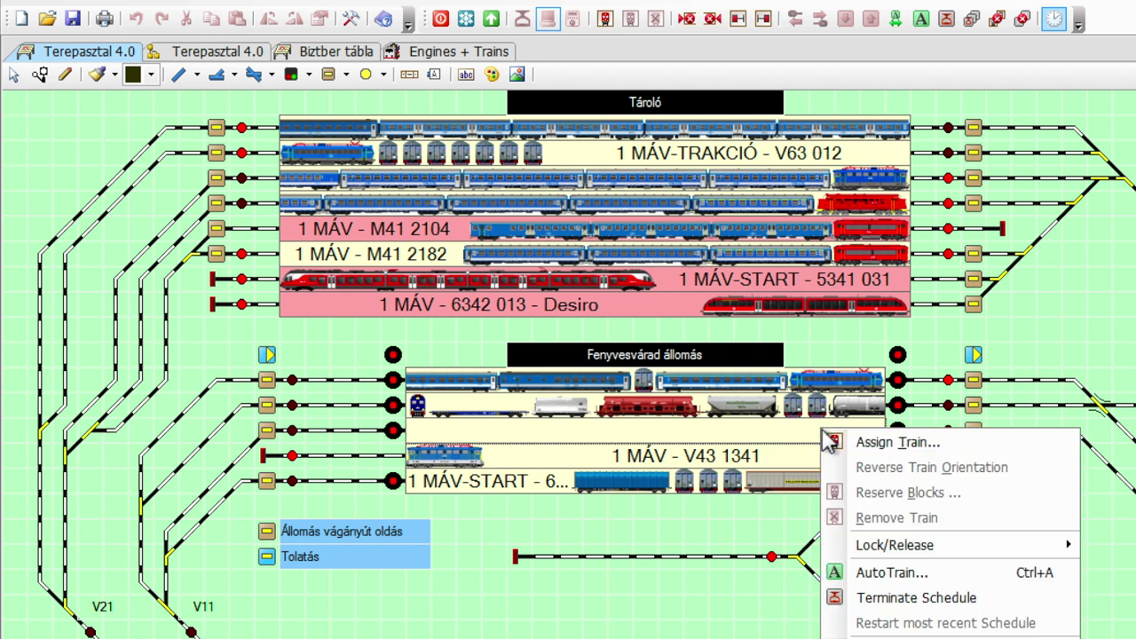
{"action": "left_click", "coordinate": [885, 440]}
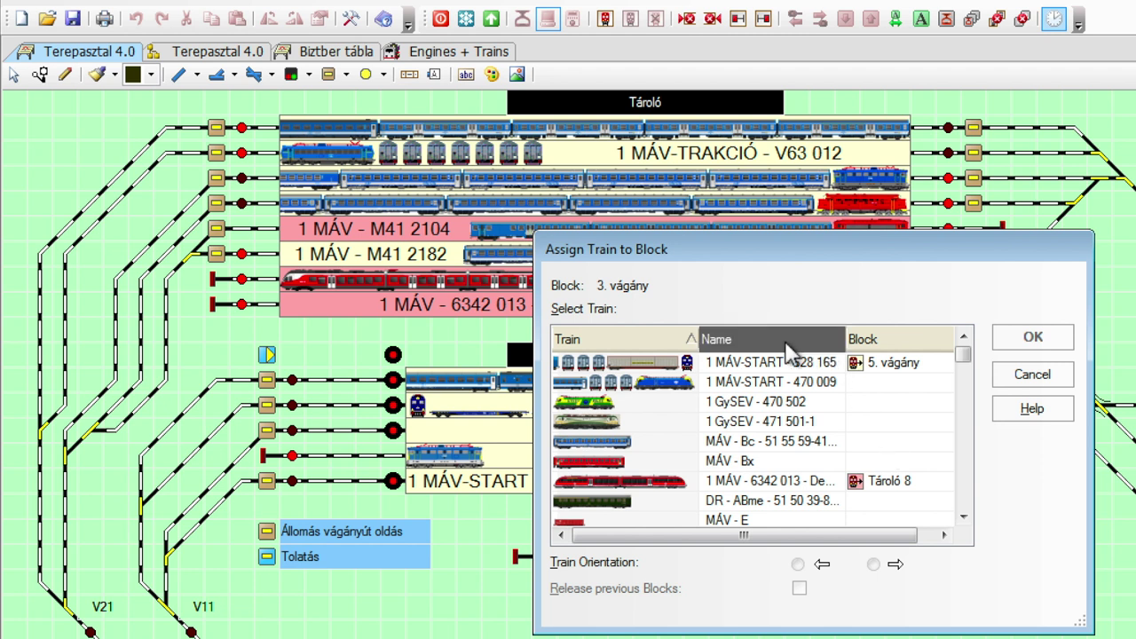
{"action": "left_click", "coordinate": [786, 341]}
{"action": "left_click", "coordinate": [963, 518]}
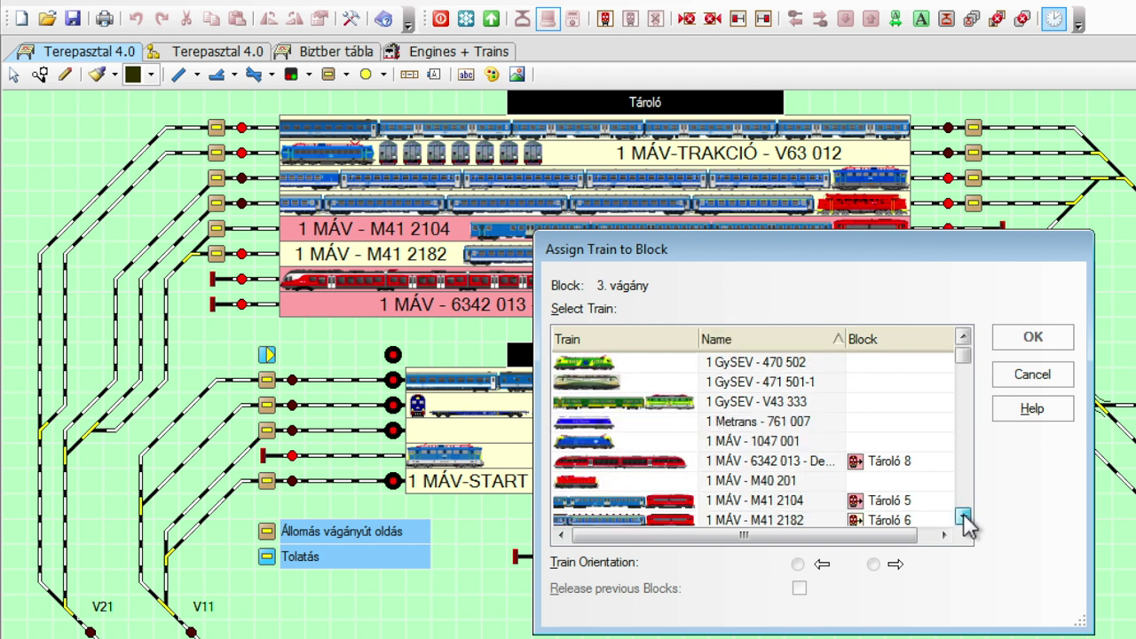
{"action": "scroll", "coordinate": [964, 519], "scroll_direction": "down", "scroll_amount": 2}
{"action": "left_click", "coordinate": [964, 518]}
{"action": "left_click", "coordinate": [964, 518]}
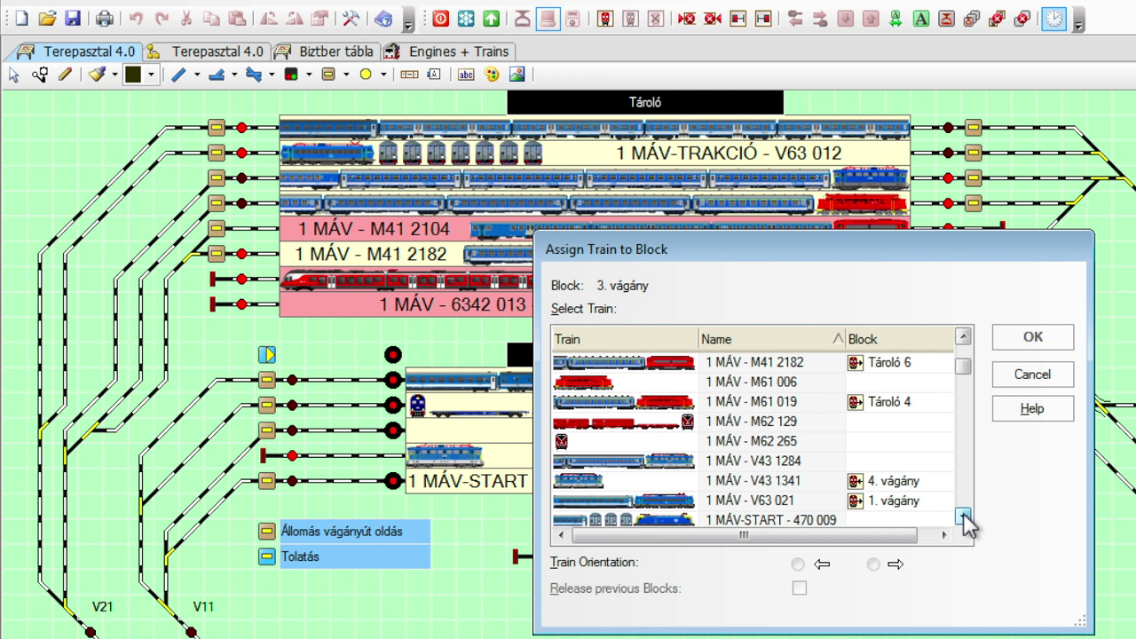
{"action": "left_click_drag", "start_coordinate": [963, 368], "coordinate": [965, 423]}
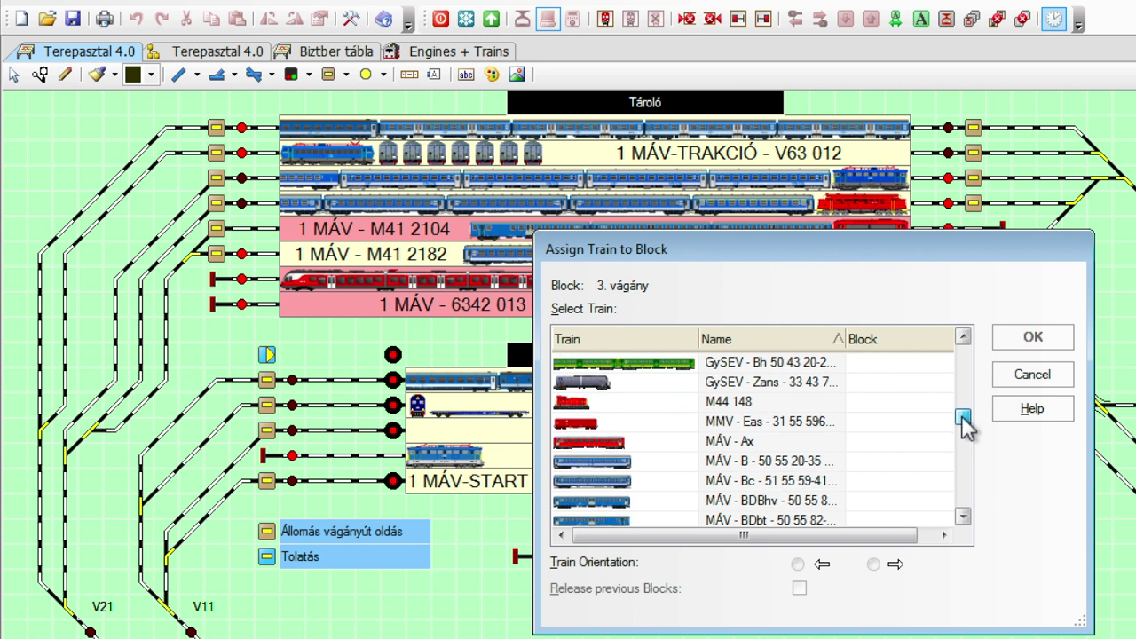
{"action": "left_click", "coordinate": [811, 402]}
{"action": "left_click", "coordinate": [873, 565]}
{"action": "left_click", "coordinate": [1028, 337]}
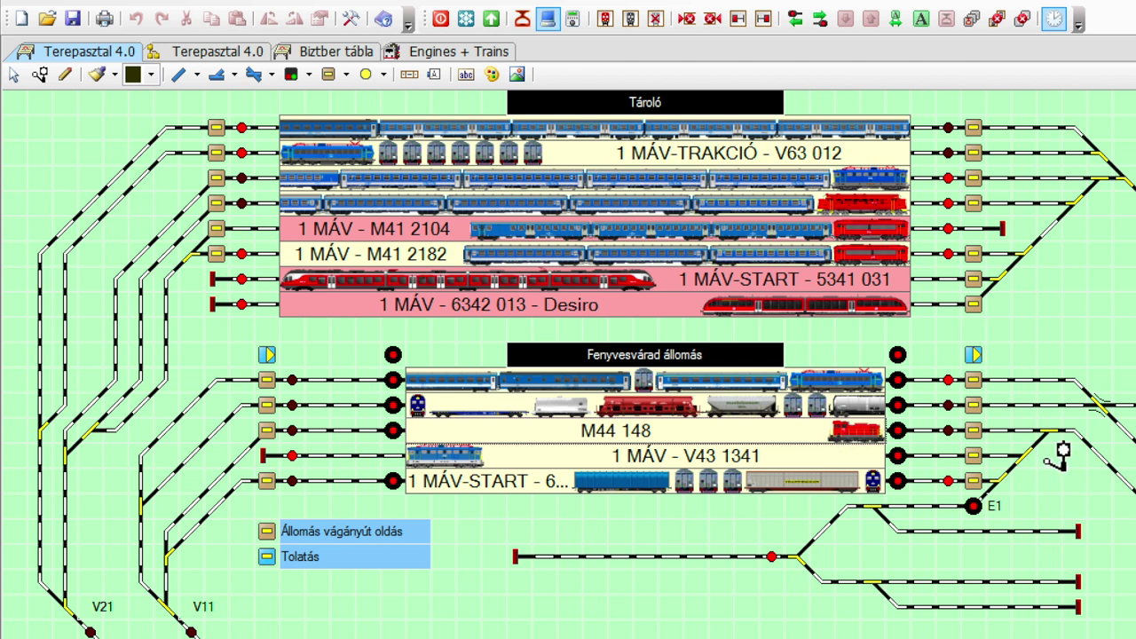
- Hand control of M44 148 over from the computer to the handheld controller
{"action": "mouse_move", "coordinate": [841, 434]}
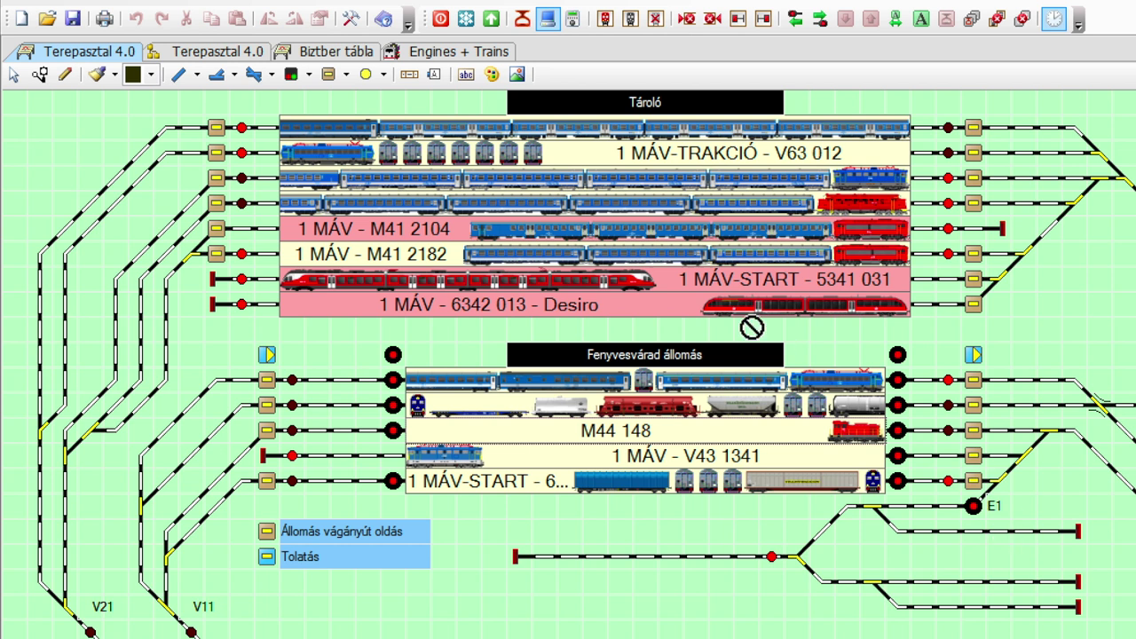
{"action": "left_click", "coordinate": [574, 25]}
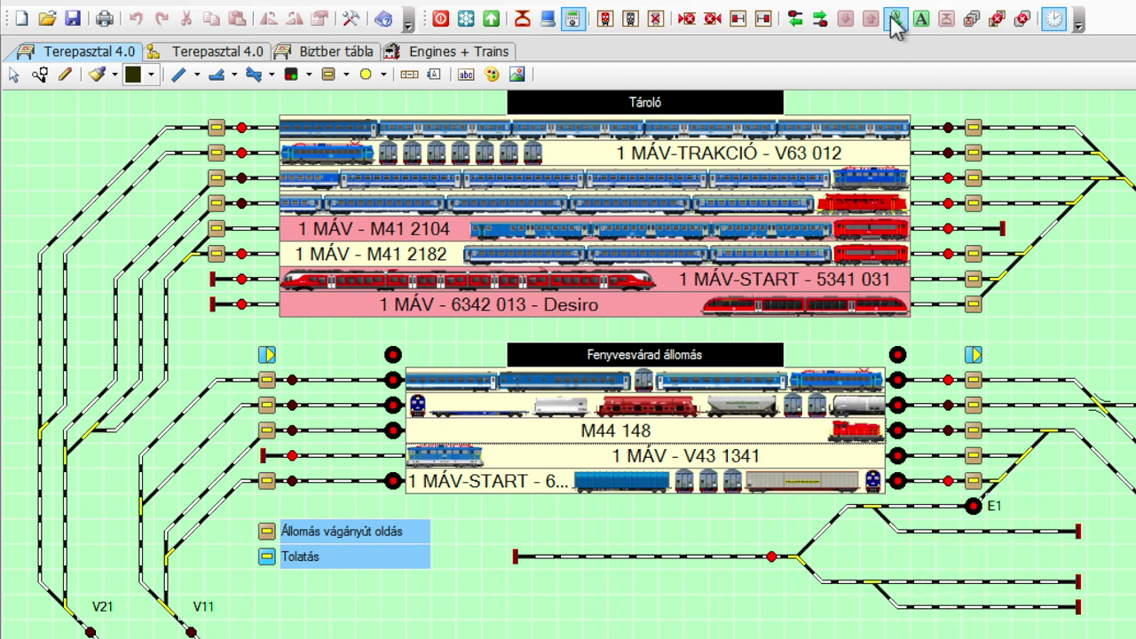
{"action": "left_click_drag", "start_coordinate": [857, 444], "coordinate": [916, 422]}
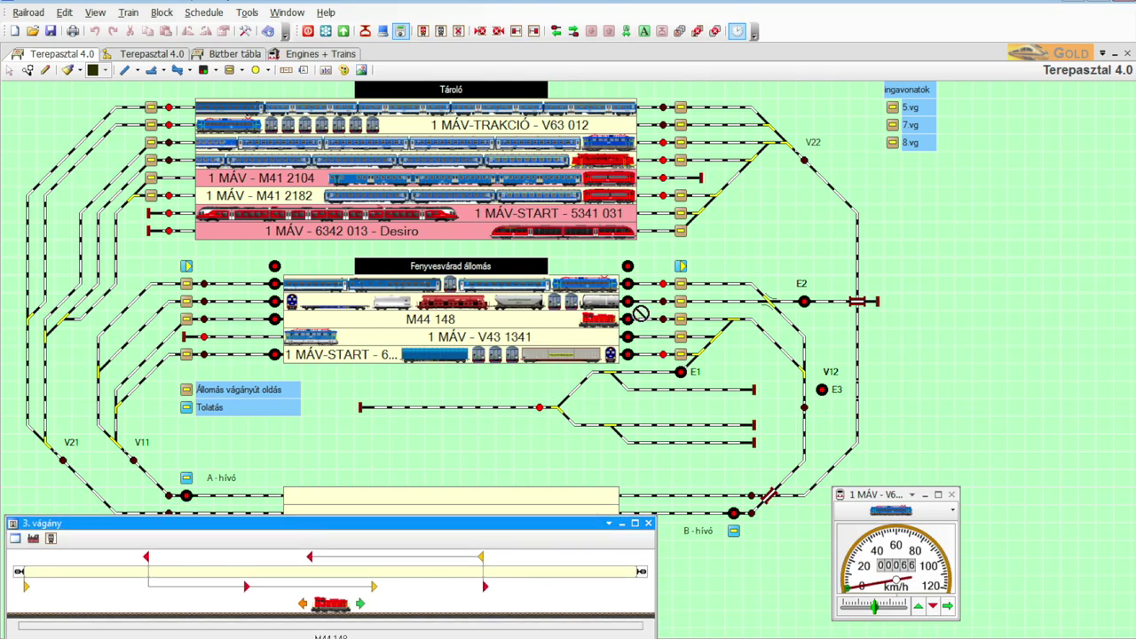
{"action": "left_click_drag", "start_coordinate": [641, 313], "coordinate": [609, 327]}
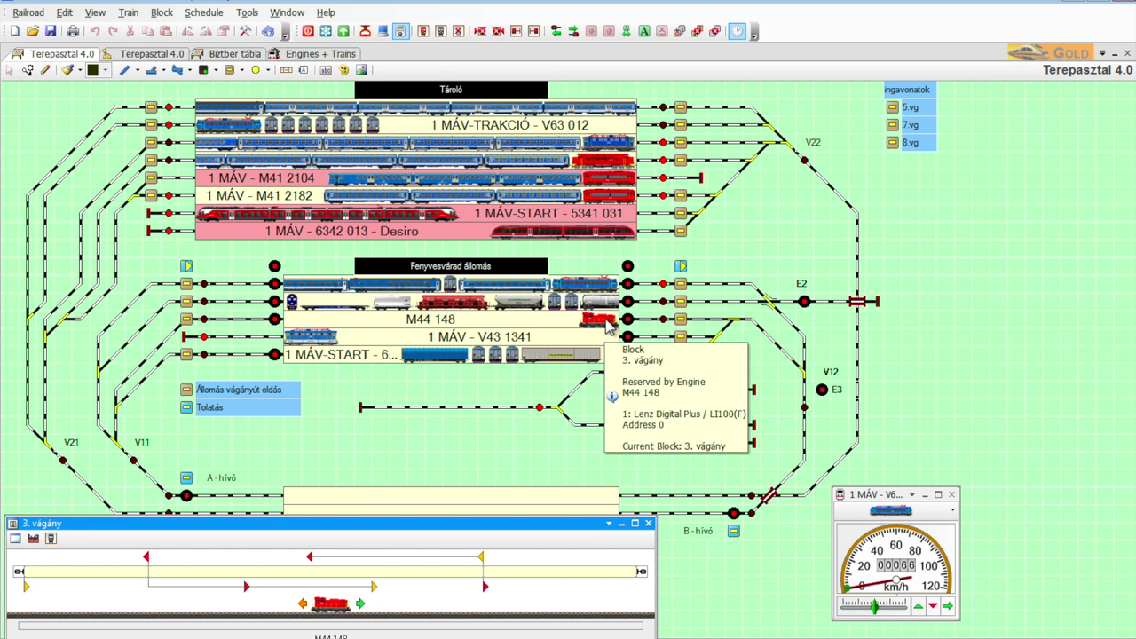
{"action": "left_click_drag", "start_coordinate": [609, 326], "coordinate": [589, 276]}
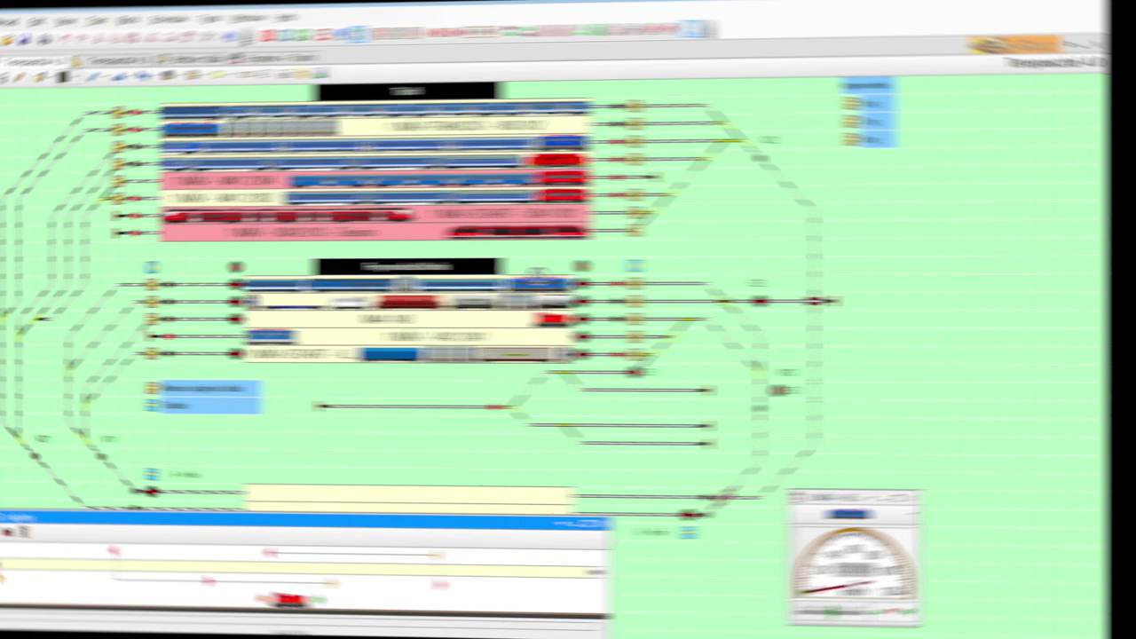